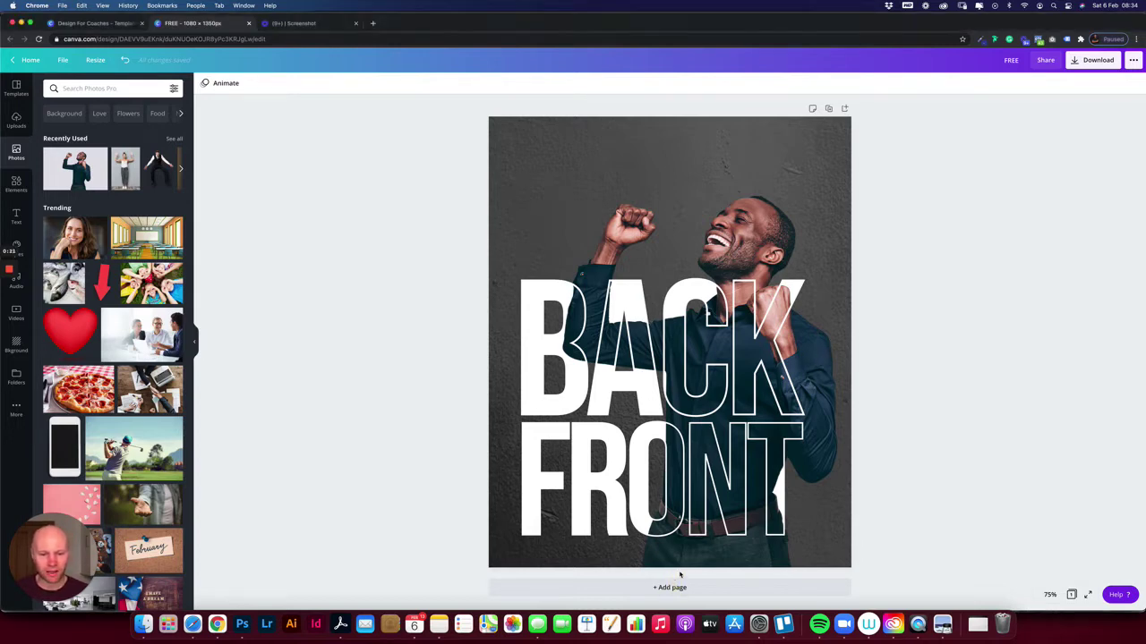
Step: Add a second page and place the recently used photo of the cheering man near its middle
{"action": "left_click", "coordinate": [745, 588]}
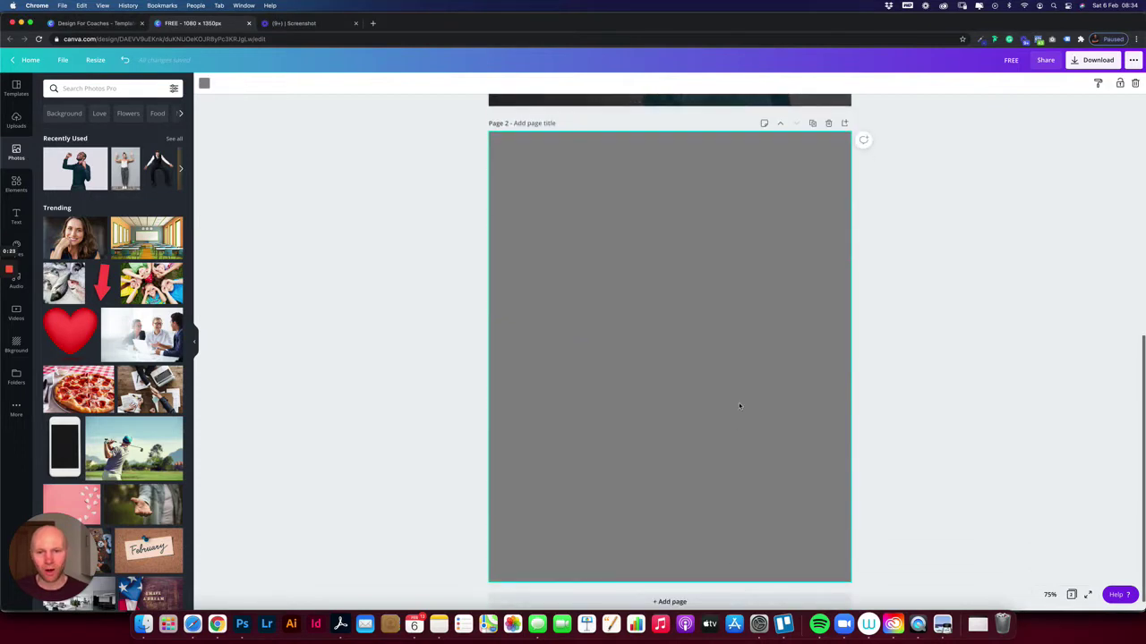
{"action": "scroll", "coordinate": [771, 303], "scroll_direction": "up", "scroll_amount": 5}
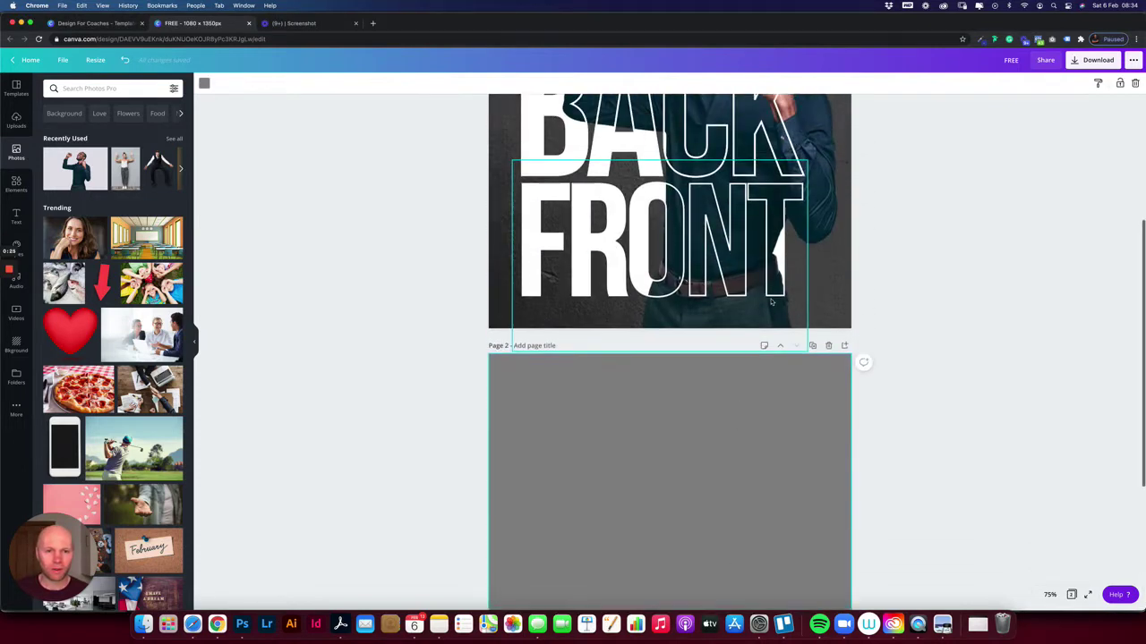
{"action": "scroll", "coordinate": [851, 188], "scroll_direction": "down", "scroll_amount": 3}
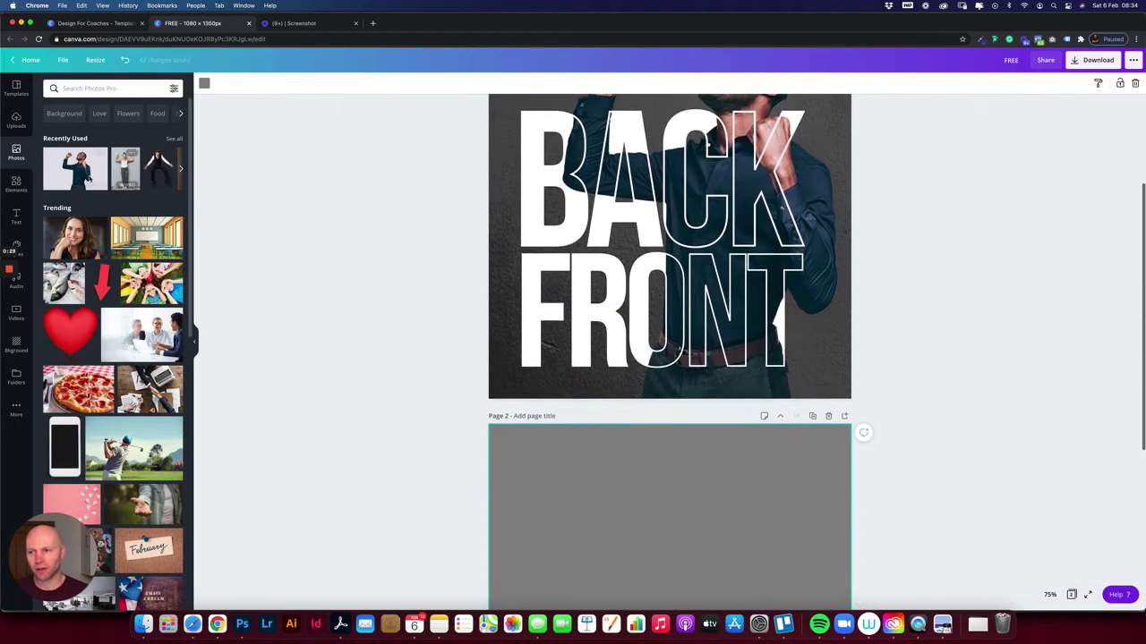
{"action": "scroll", "coordinate": [87, 165], "scroll_direction": "down", "scroll_amount": 1}
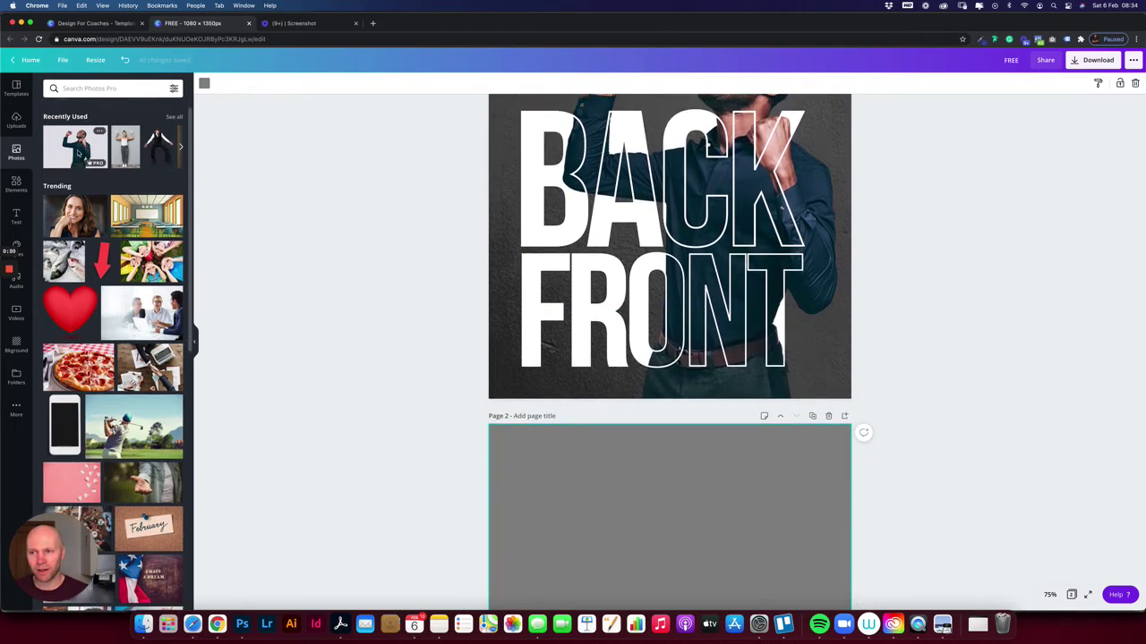
{"action": "left_click_drag", "start_coordinate": [77, 150], "coordinate": [700, 512]}
{"action": "scroll", "coordinate": [744, 468], "scroll_direction": "down", "scroll_amount": 3}
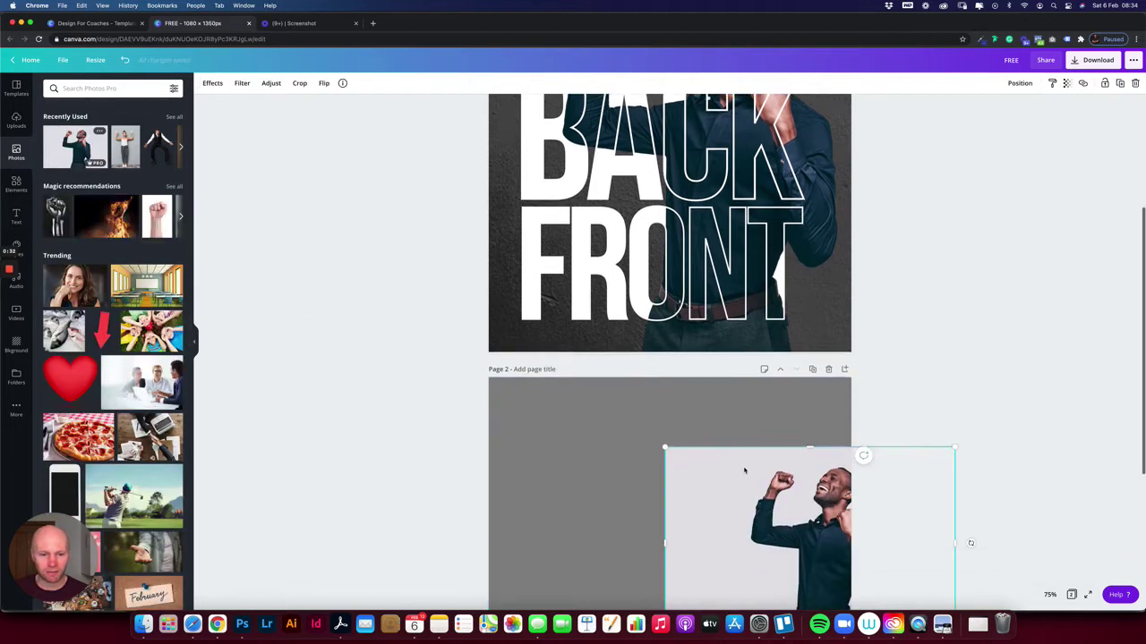
{"action": "left_click_drag", "start_coordinate": [790, 475], "coordinate": [632, 471]}
{"action": "scroll", "coordinate": [653, 468], "scroll_direction": "down", "scroll_amount": 1}
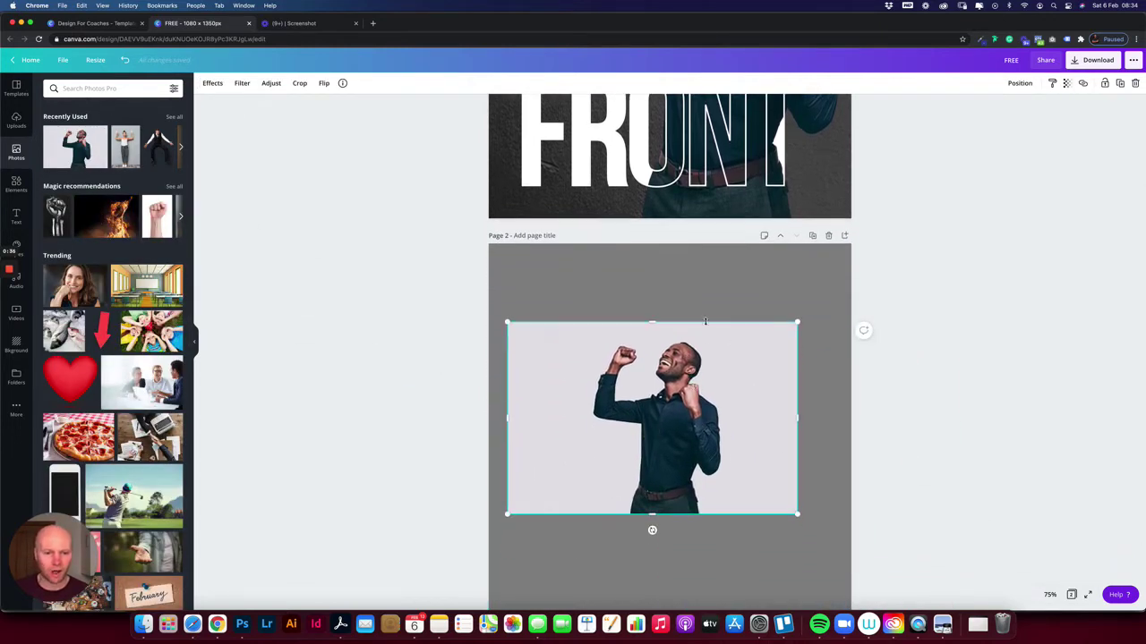
Step: Change the background colour of page 2 to white
{"action": "left_click", "coordinate": [927, 309]}
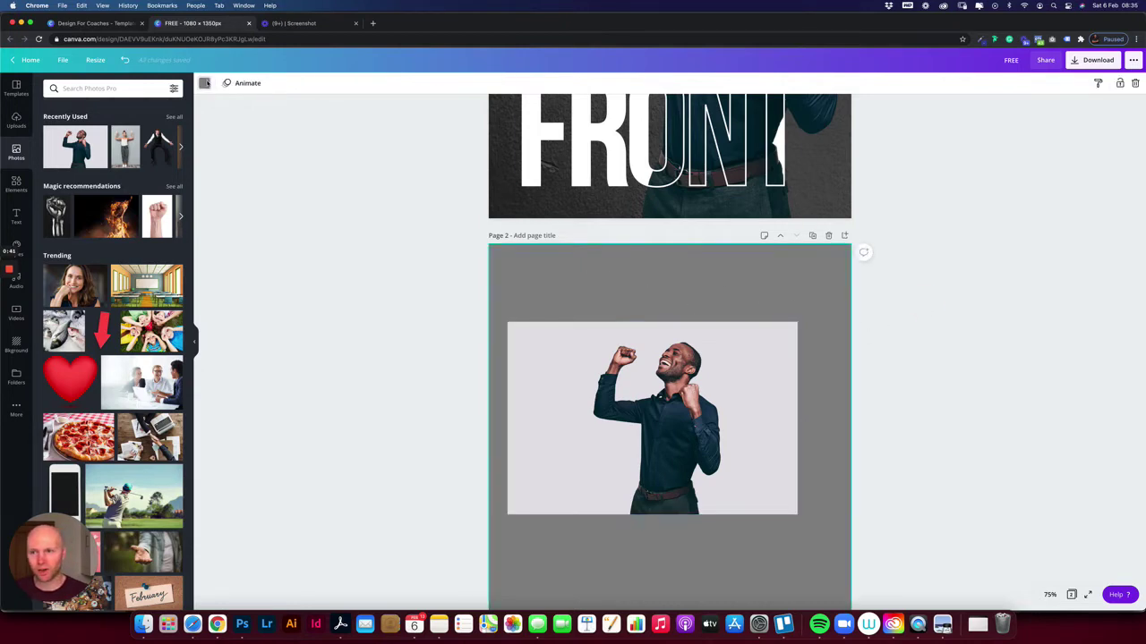
{"action": "left_click", "coordinate": [204, 82]}
{"action": "left_click", "coordinate": [79, 170]}
{"action": "left_click", "coordinate": [295, 230]}
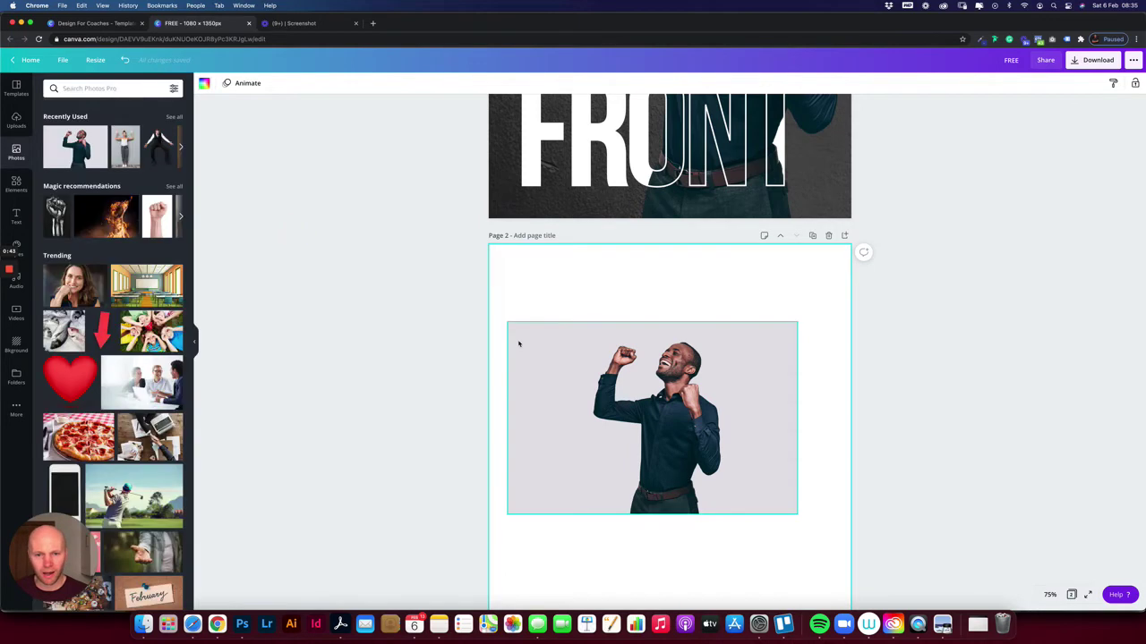
Step: Remove the background from the man's photo with the Background Remover effect
{"action": "left_click", "coordinate": [524, 349]}
{"action": "left_click", "coordinate": [212, 83]}
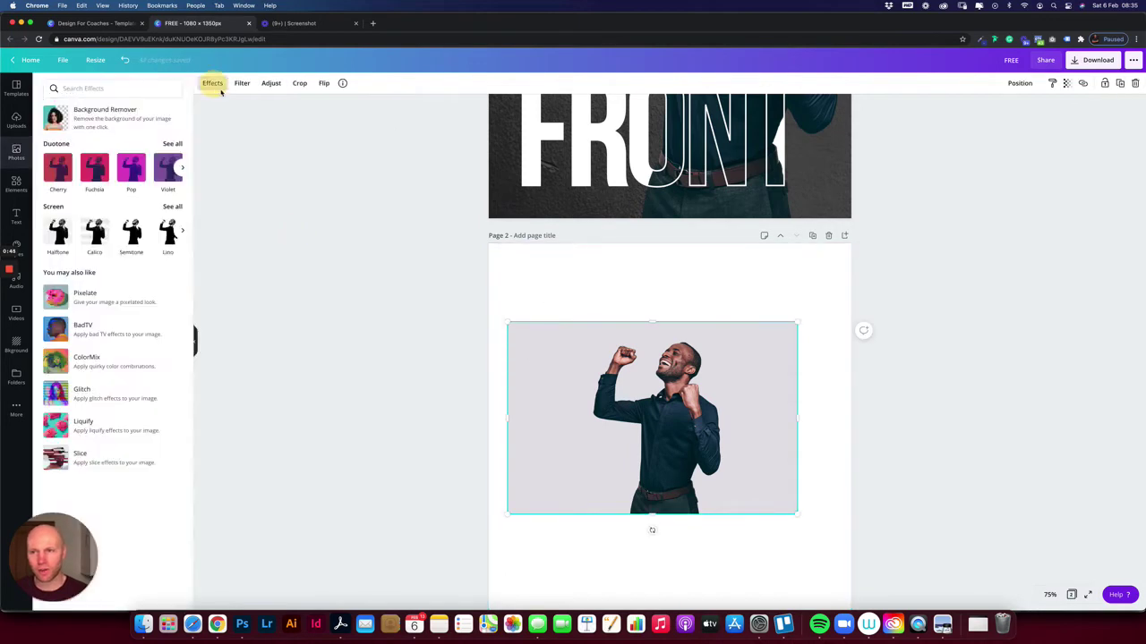
{"action": "left_click", "coordinate": [109, 122]}
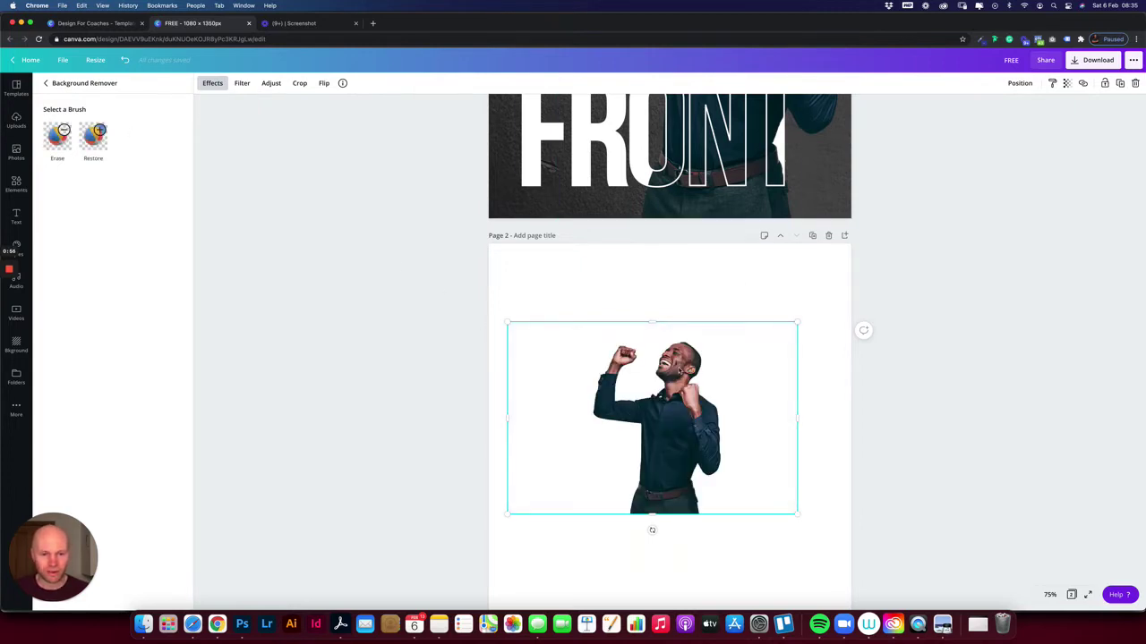
Step: Move the cut-out man down so that the photo sits on the bottom edge of page 2
{"action": "left_click_drag", "start_coordinate": [691, 429], "coordinate": [712, 400]}
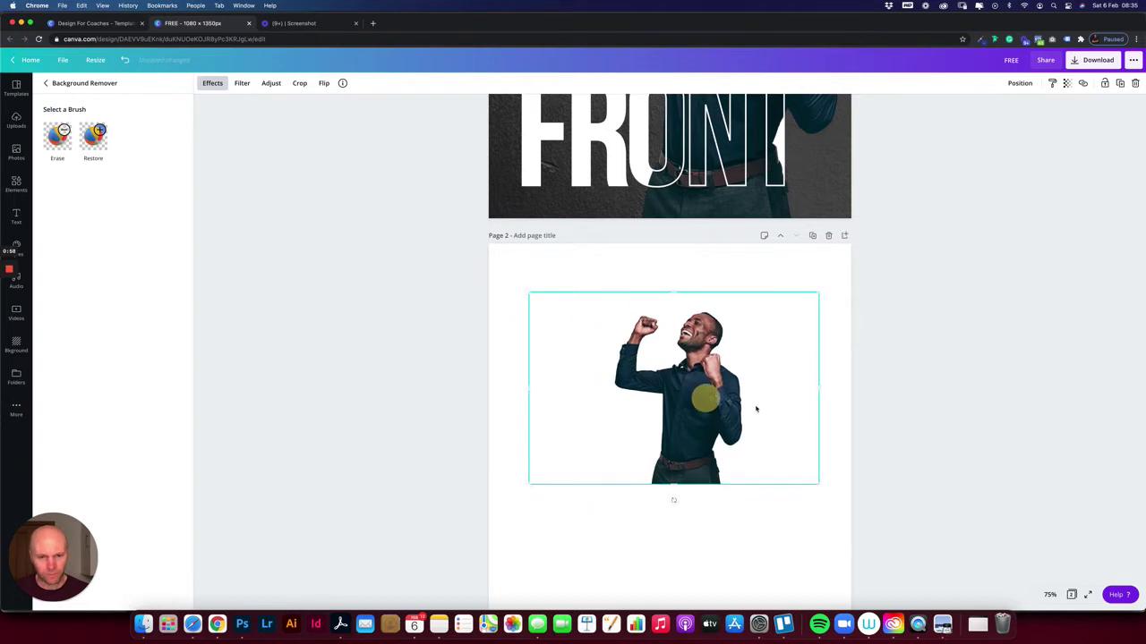
{"action": "scroll", "coordinate": [743, 405], "scroll_direction": "down", "scroll_amount": 2}
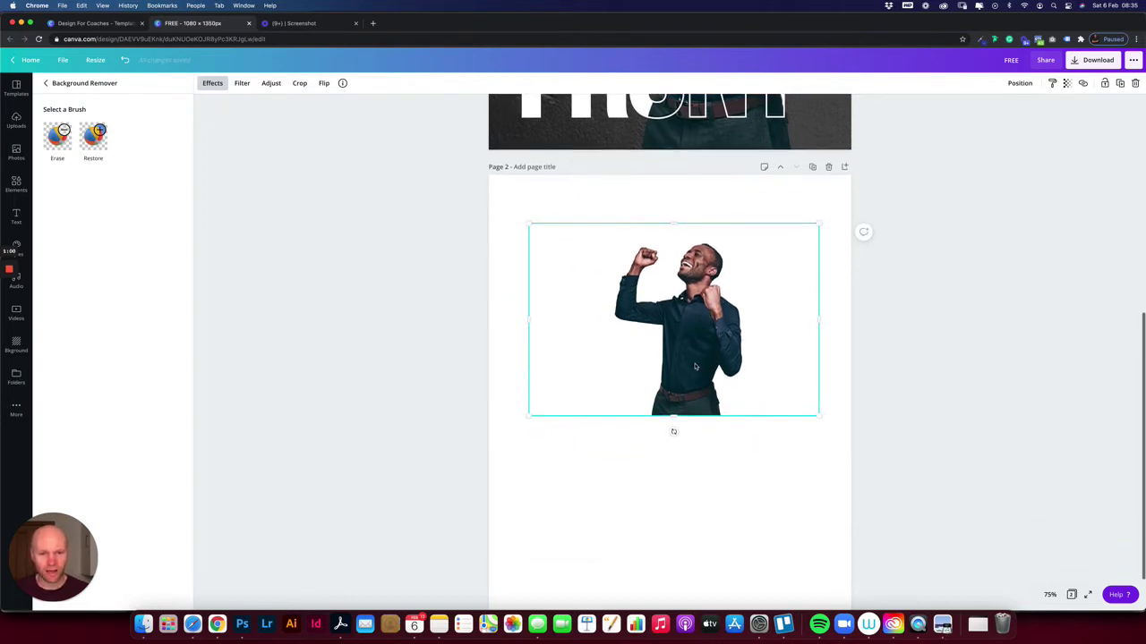
{"action": "scroll", "coordinate": [695, 366], "scroll_direction": "down", "scroll_amount": 2}
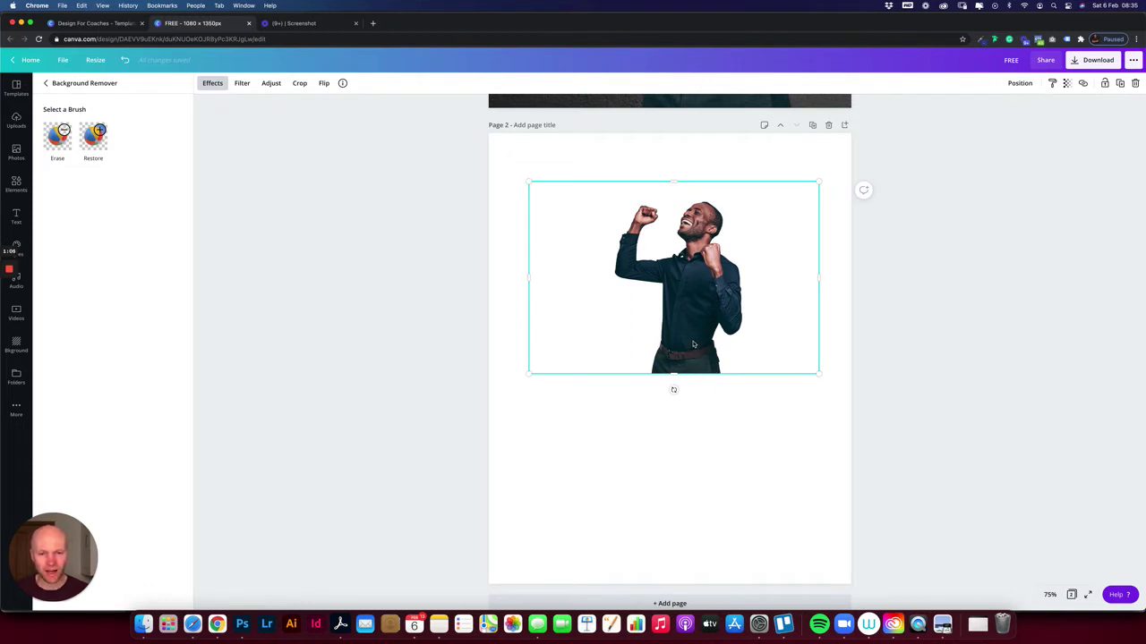
{"action": "left_click_drag", "start_coordinate": [698, 351], "coordinate": [665, 535]}
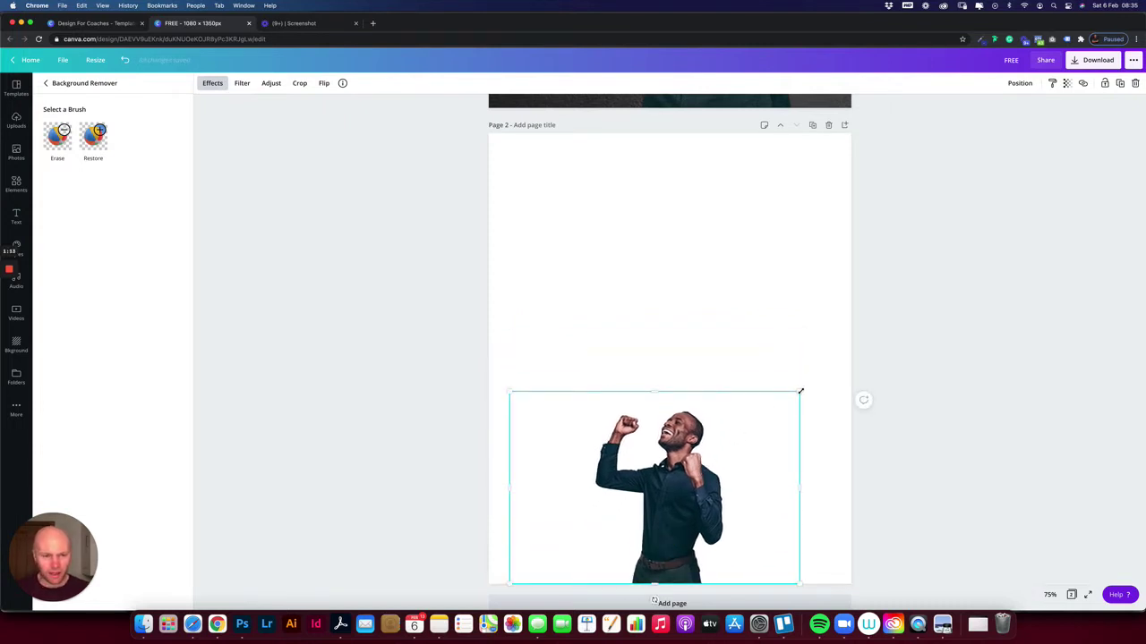
Step: Enlarge the cut-out man until he fills most of the page, keeping his waist on the page's bottom edge
{"action": "mouse_move", "coordinate": [798, 392]}
{"action": "left_mouse_down"}
{"action": "mouse_move", "coordinate": [832, 370]}
{"action": "mouse_move", "coordinate": [811, 384]}
{"action": "left_mouse_up"}
{"action": "left_click_drag", "start_coordinate": [510, 386], "coordinate": [510, 384]}
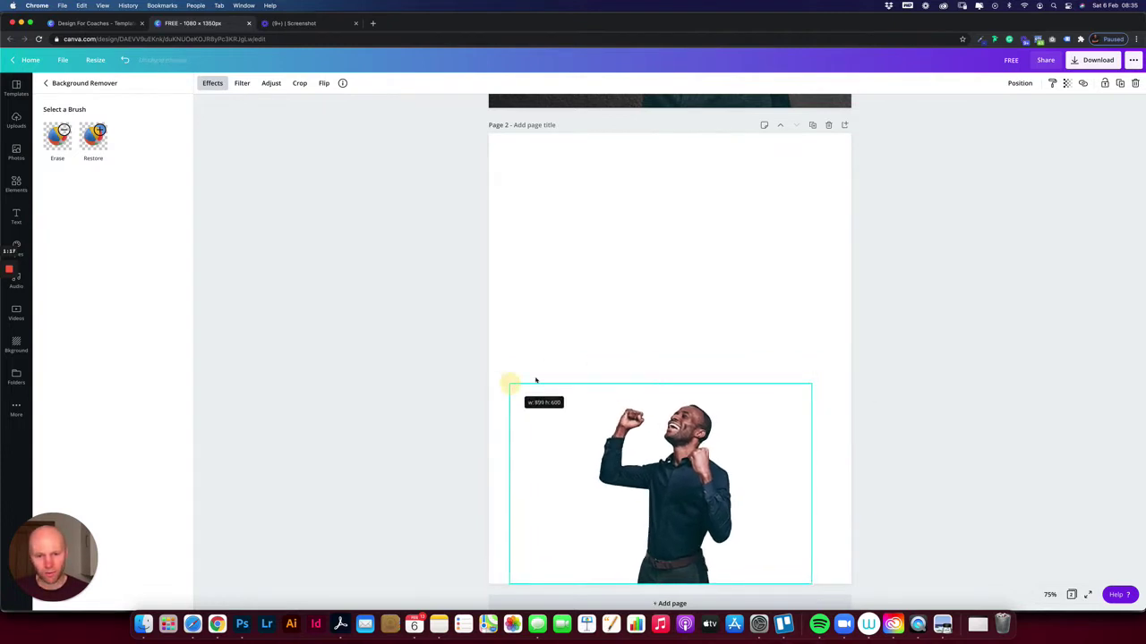
{"action": "key", "text": "alt"}
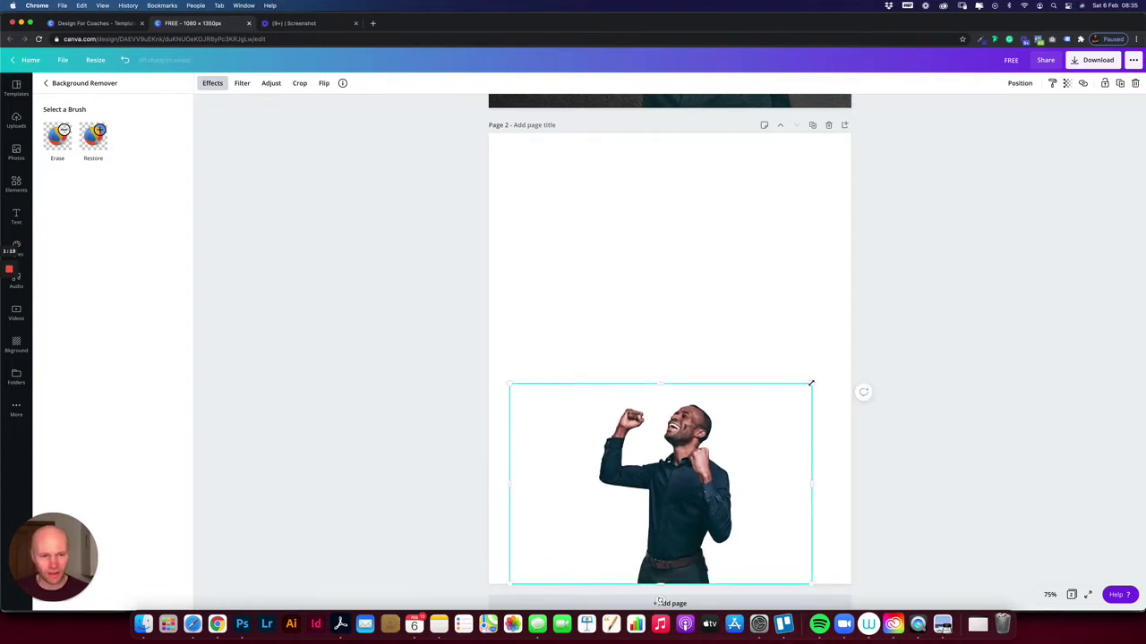
{"action": "left_click_drag", "start_coordinate": [813, 385], "coordinate": [884, 332]}
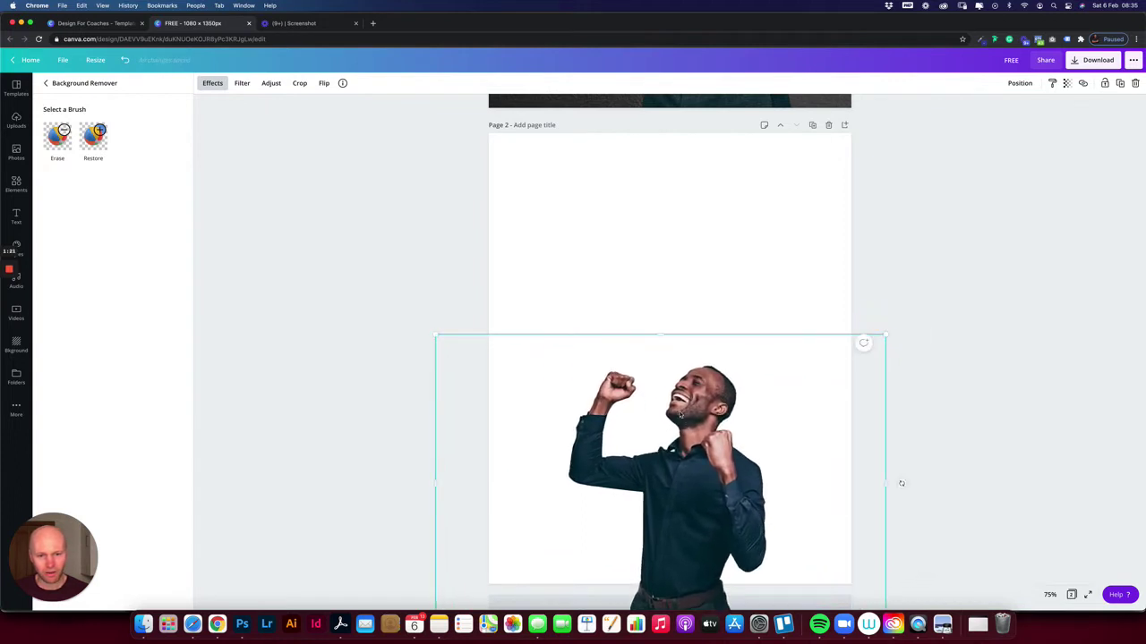
{"action": "left_click_drag", "start_coordinate": [686, 413], "coordinate": [675, 364]}
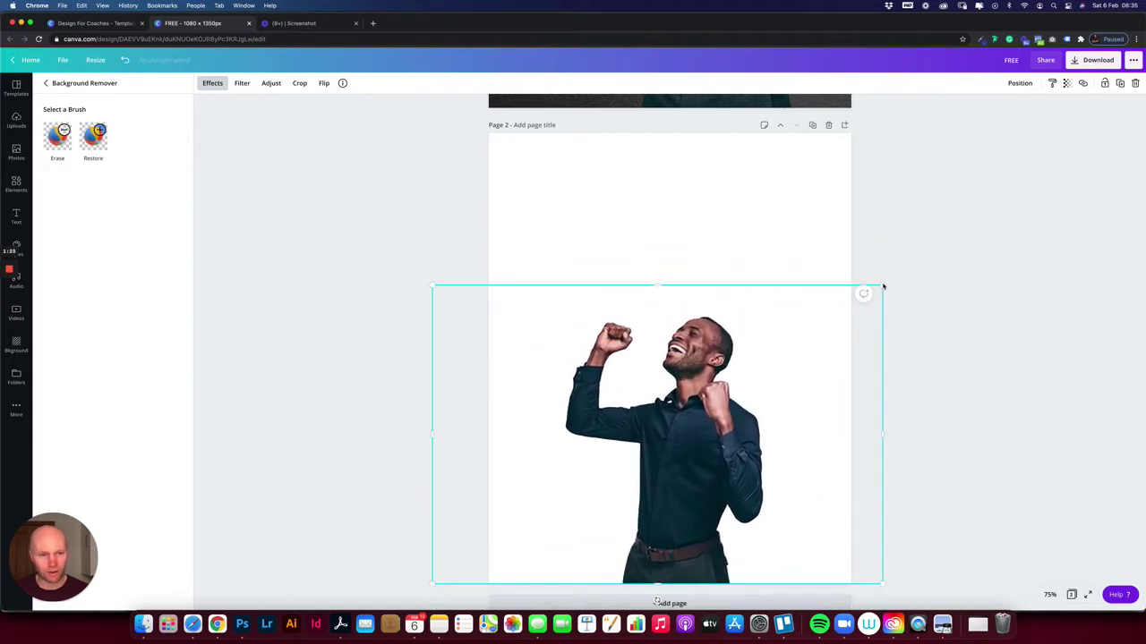
{"action": "left_click_drag", "start_coordinate": [882, 287], "coordinate": [944, 222]}
{"action": "left_click_drag", "start_coordinate": [897, 269], "coordinate": [893, 221]}
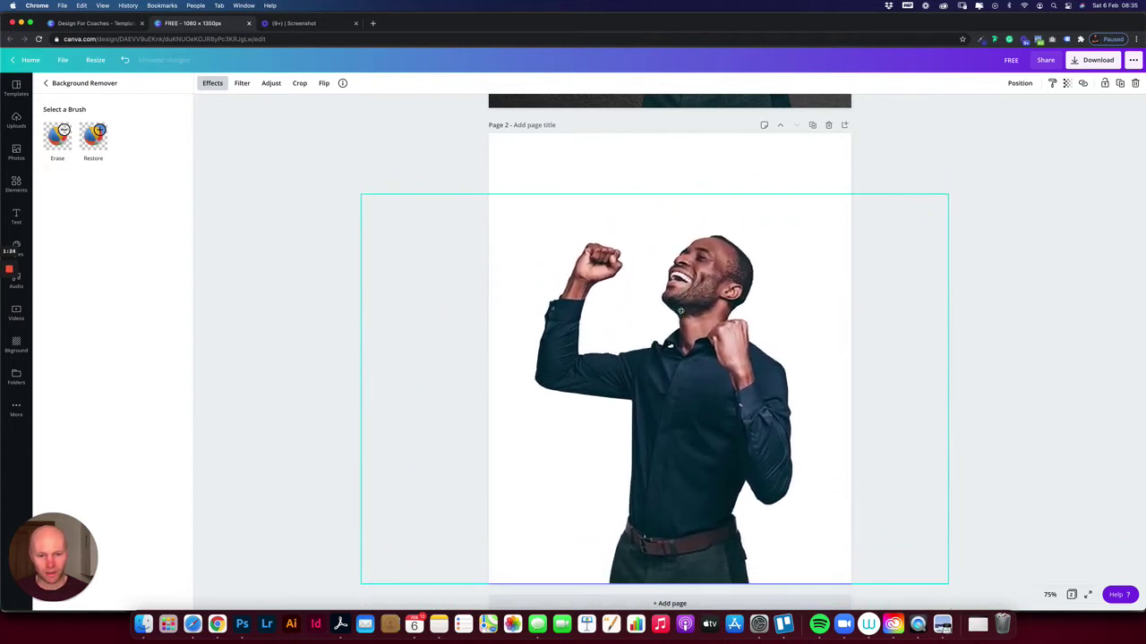
{"action": "left_click_drag", "start_coordinate": [944, 194], "coordinate": [959, 185]}
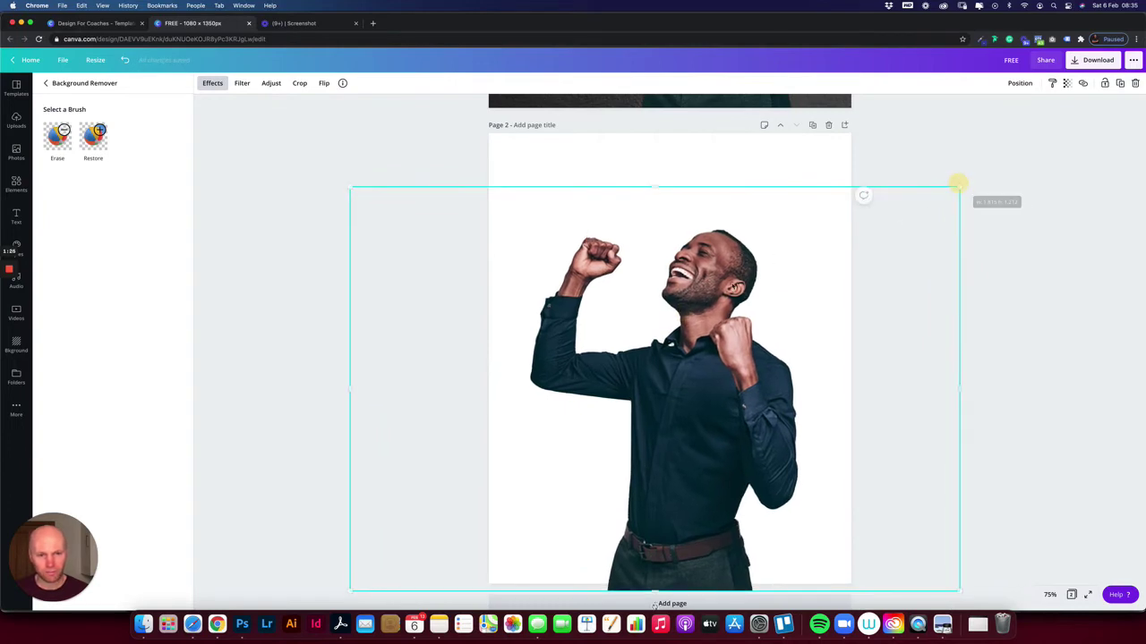
{"action": "left_click_drag", "start_coordinate": [708, 302], "coordinate": [707, 296]}
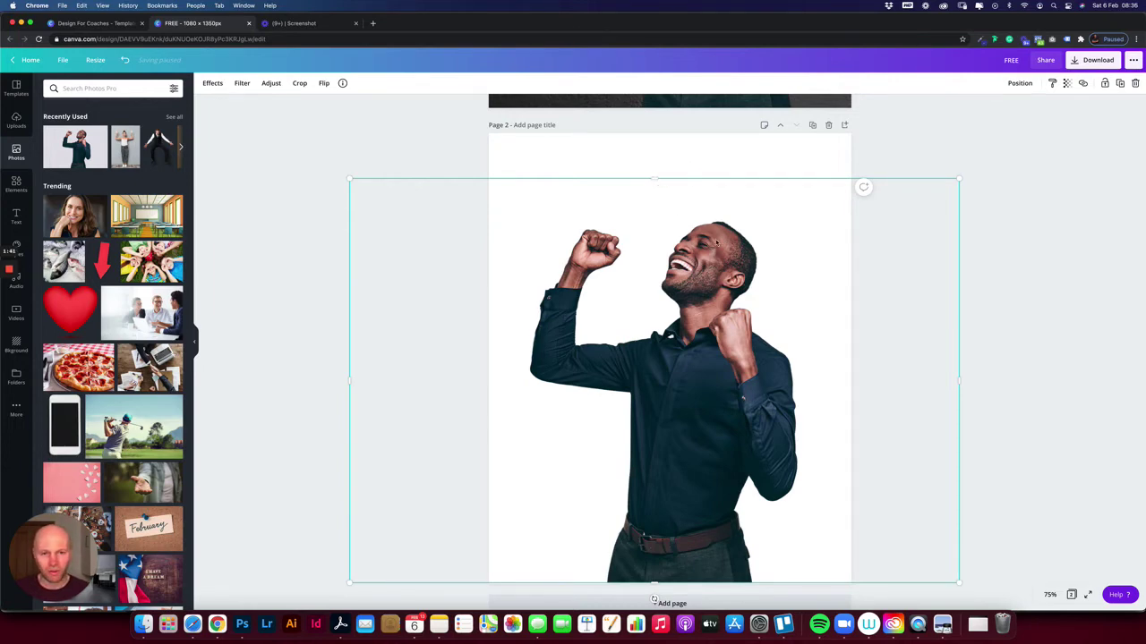
Step: Crop the empty top and side areas off the man's photo and shift it slightly to the right
{"action": "left_click_drag", "start_coordinate": [655, 180], "coordinate": [655, 212]}
{"action": "left_click_drag", "start_coordinate": [349, 398], "coordinate": [520, 396]}
{"action": "left_click_drag", "start_coordinate": [964, 401], "coordinate": [800, 402]}
{"action": "left_click_drag", "start_coordinate": [722, 399], "coordinate": [748, 402]}
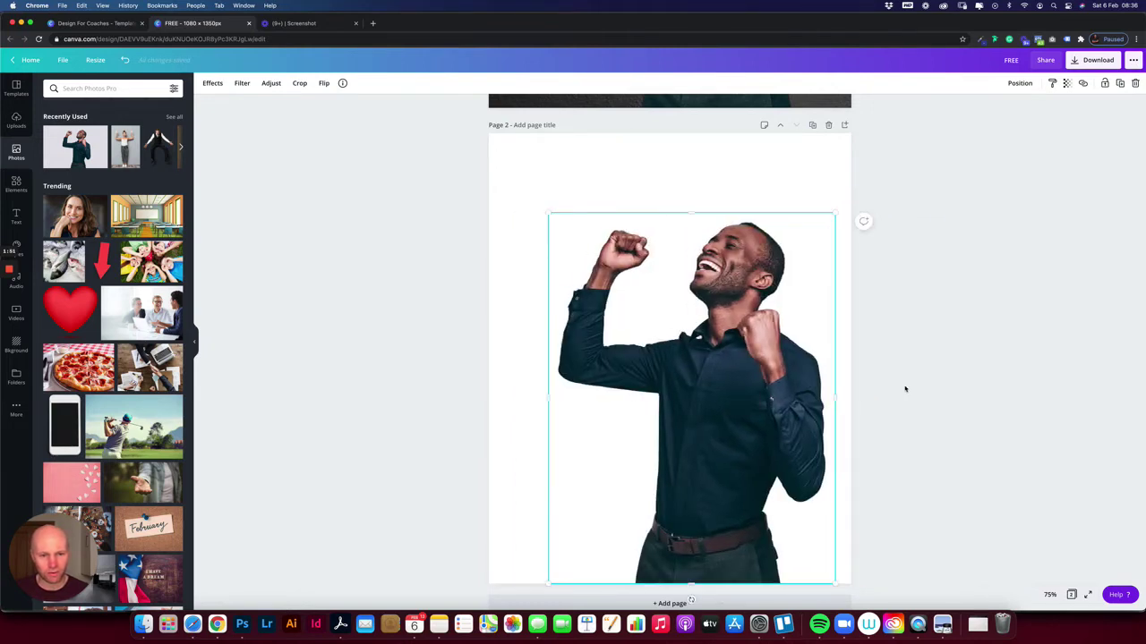
{"action": "left_click", "coordinate": [904, 388]}
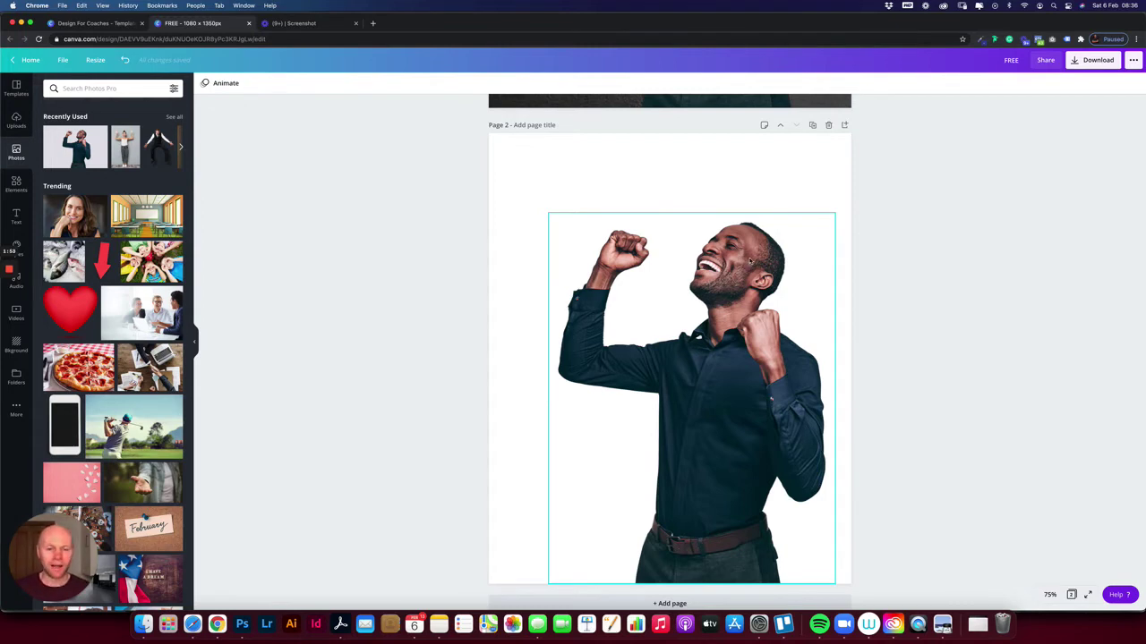
Step: Add a heading reading BACK over the photo in the Bebas Neue Bold font
{"action": "left_click", "coordinate": [16, 216]}
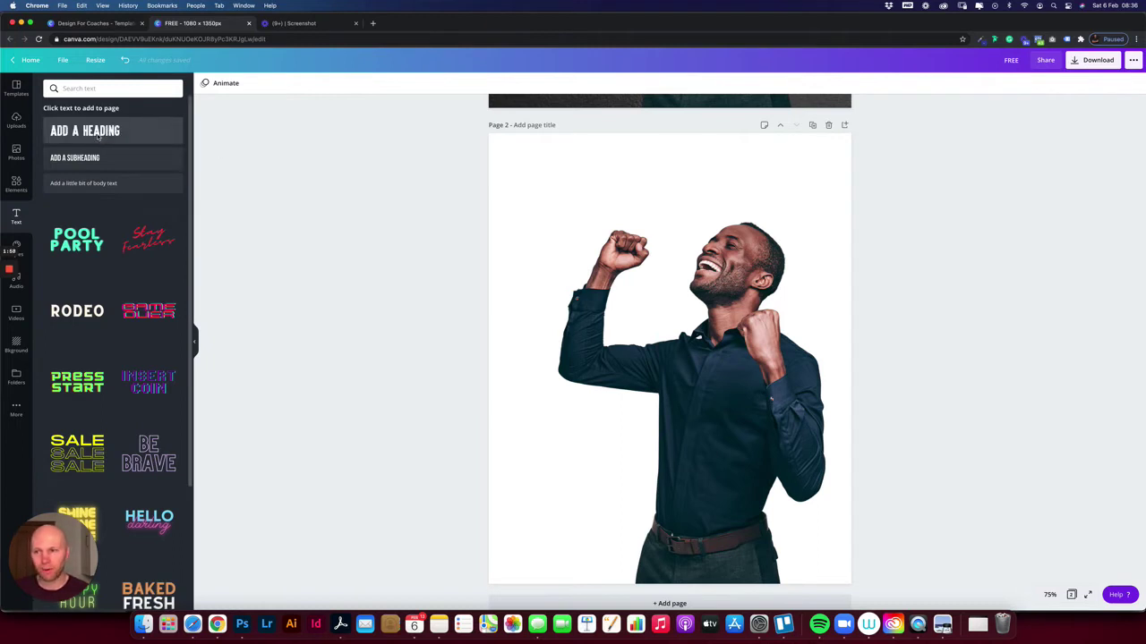
{"action": "left_click_drag", "start_coordinate": [97, 132], "coordinate": [664, 299]}
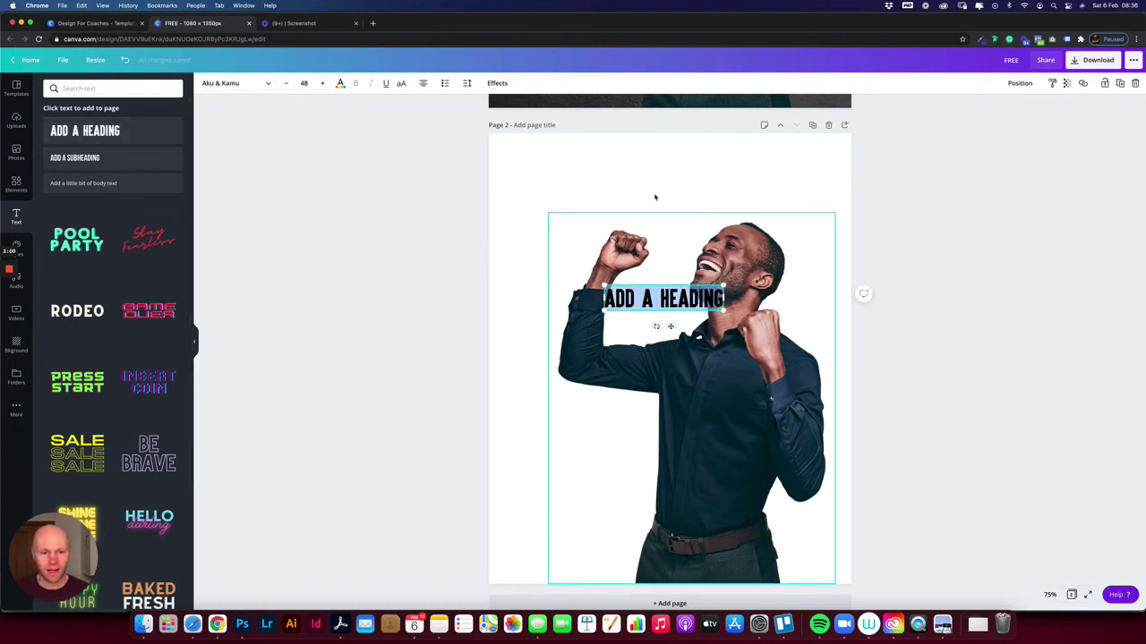
{"action": "left_click", "coordinate": [234, 83]}
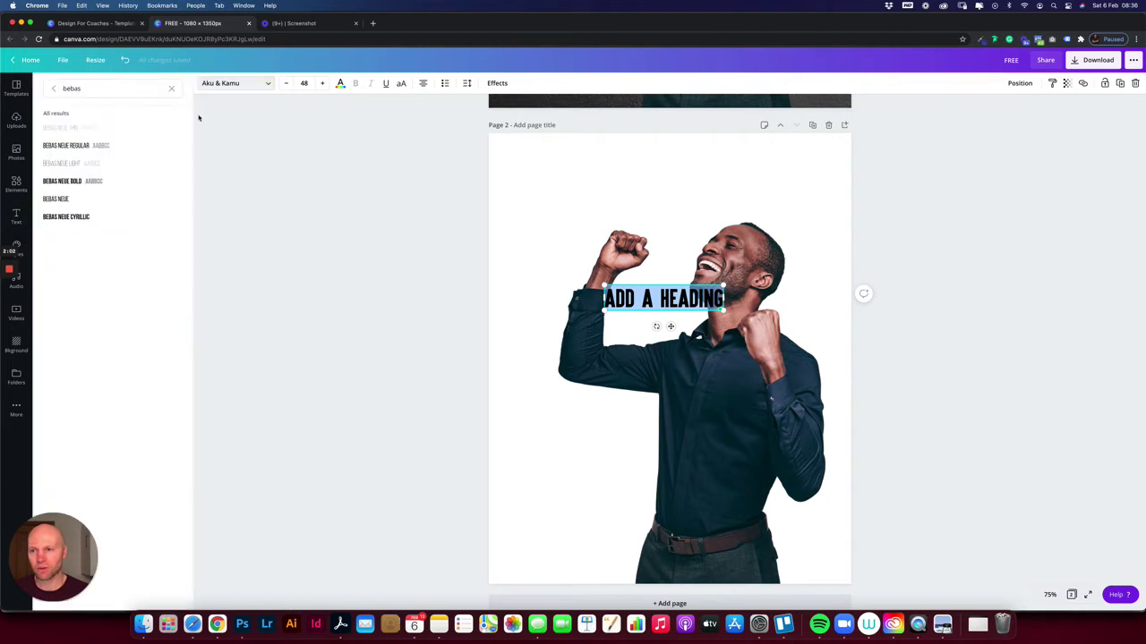
{"action": "left_click", "coordinate": [67, 181]}
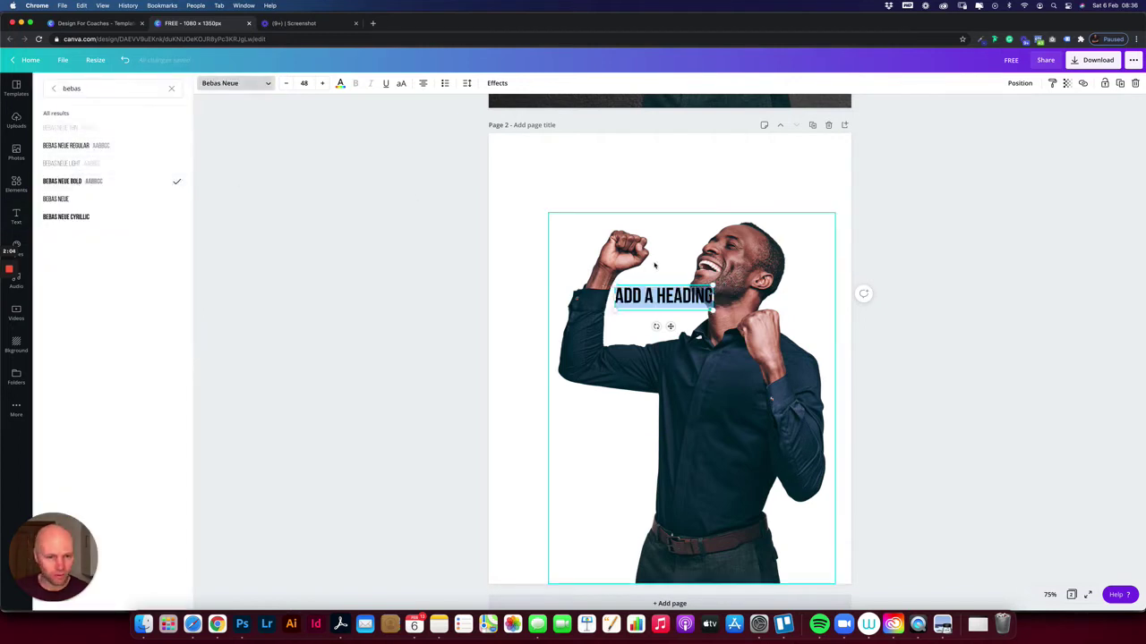
{"action": "type", "text": "BACK"}
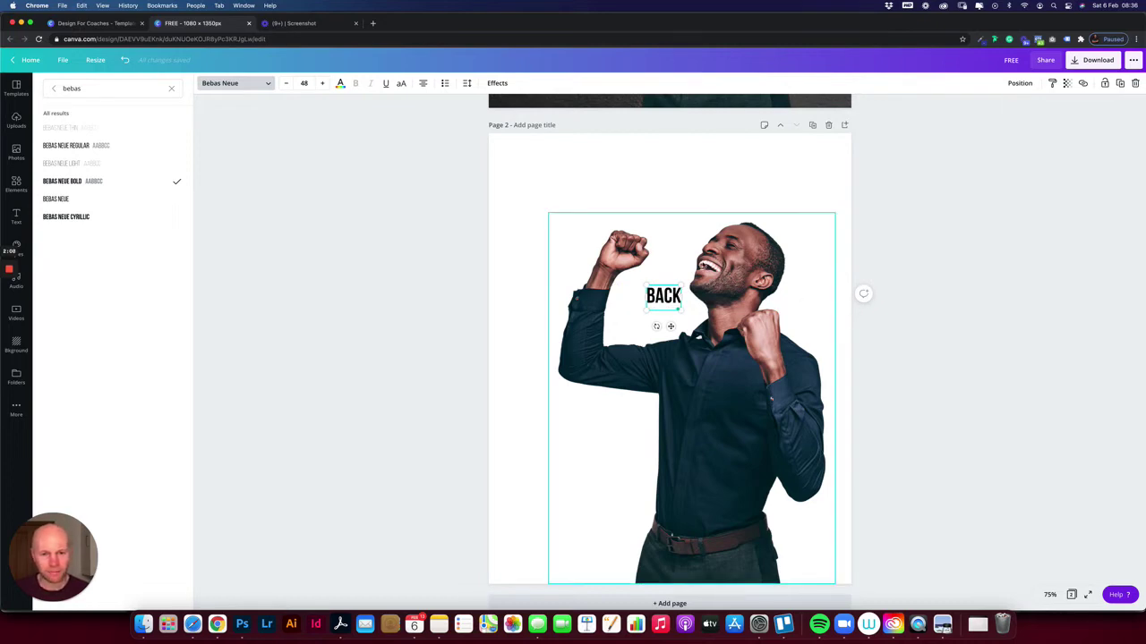
Step: Enlarge the BACK heading to about size 371 and position it across the man's chin and chest
{"action": "left_click_drag", "start_coordinate": [681, 288], "coordinate": [785, 209]}
{"action": "left_click_drag", "start_coordinate": [646, 311], "coordinate": [552, 383]}
{"action": "left_click", "coordinate": [643, 336]}
{"action": "left_click_drag", "start_coordinate": [643, 336], "coordinate": [635, 376]}
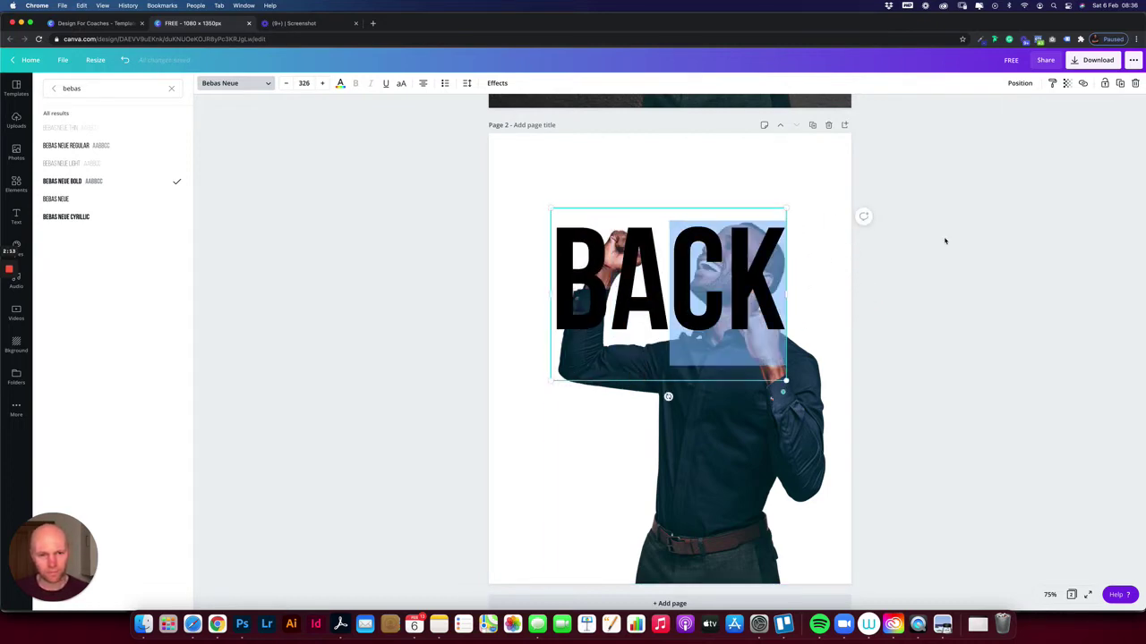
{"action": "left_click", "coordinate": [646, 283]}
{"action": "left_click_drag", "start_coordinate": [647, 283], "coordinate": [628, 337]}
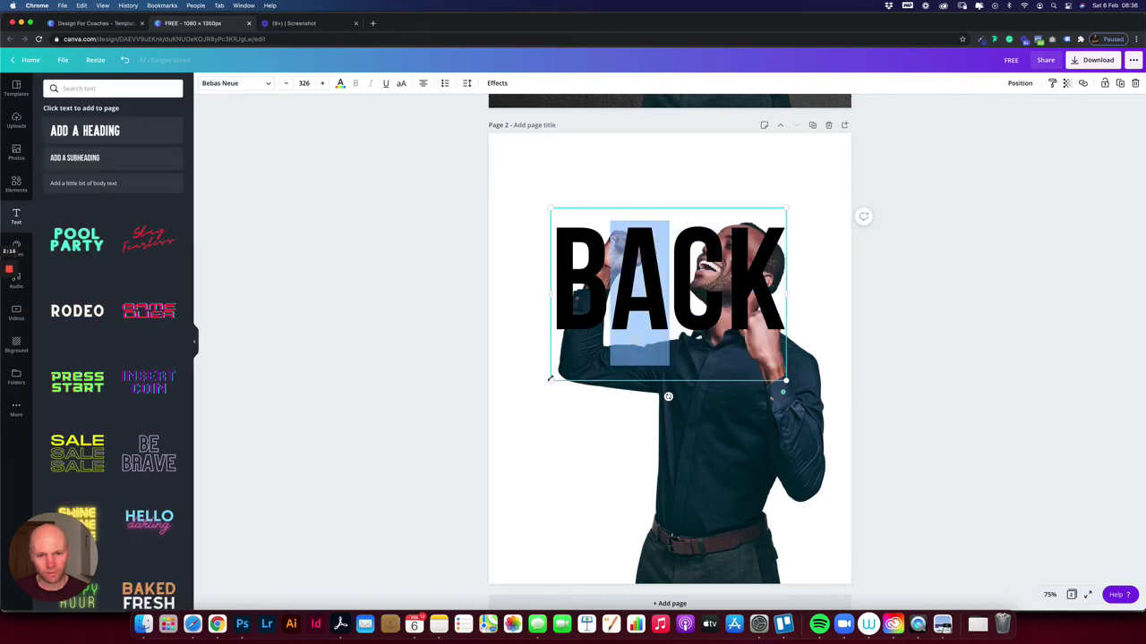
{"action": "left_click_drag", "start_coordinate": [775, 384], "coordinate": [752, 491]}
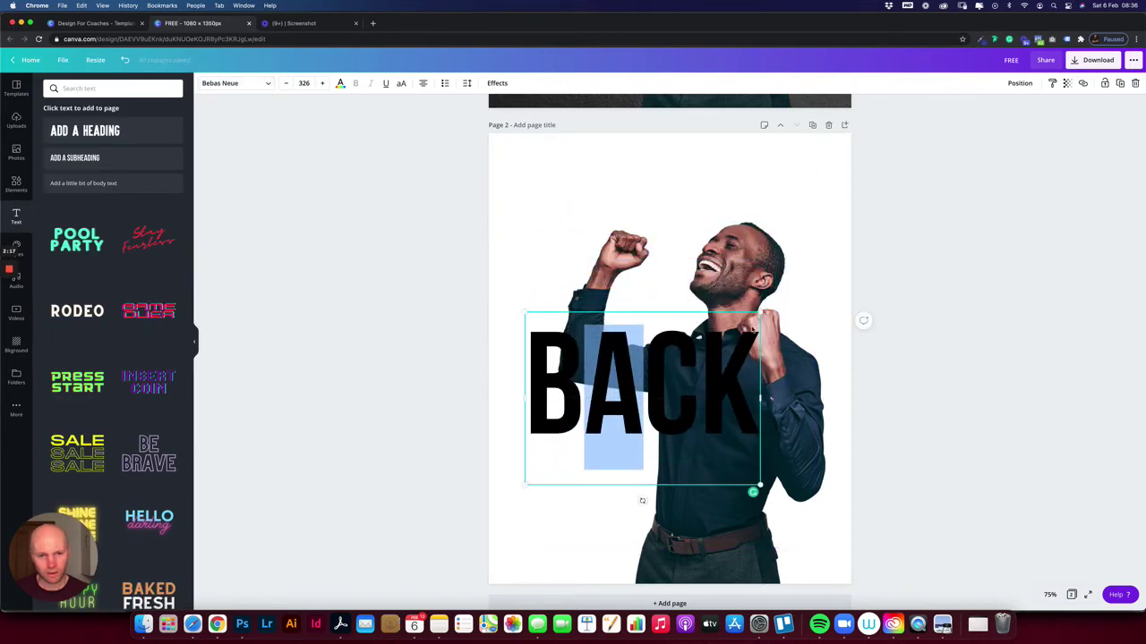
{"action": "left_click_drag", "start_coordinate": [763, 311], "coordinate": [794, 289]}
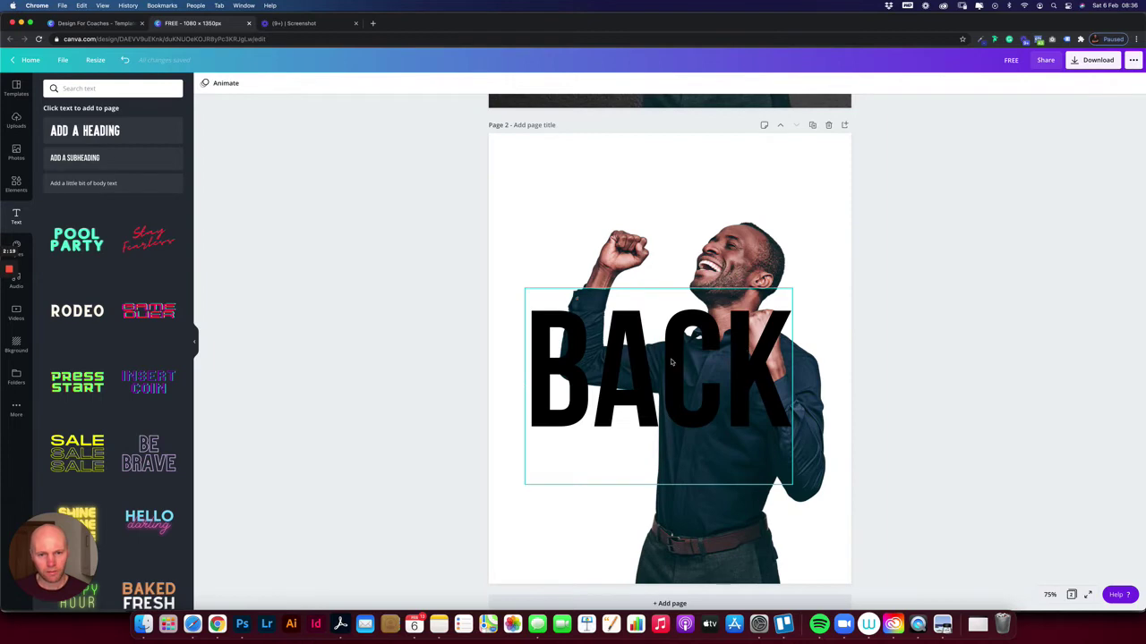
{"action": "left_click_drag", "start_coordinate": [672, 362], "coordinate": [681, 318]}
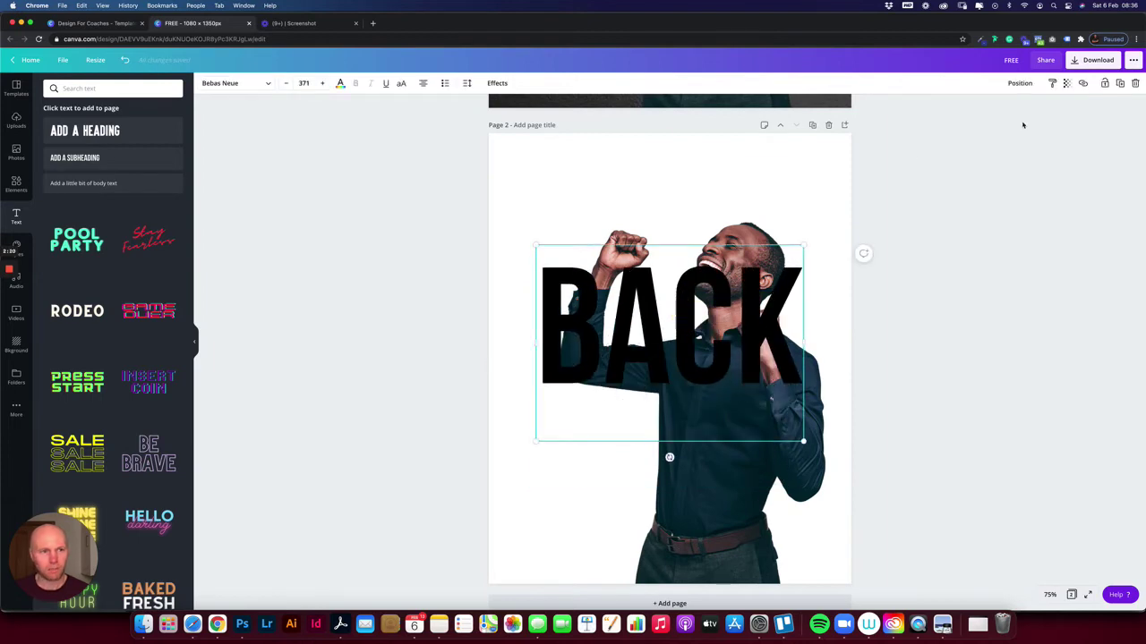
Step: Duplicate the BACK heading, place the copy below it over the man's torso, and change its text to FRONT
{"action": "left_click", "coordinate": [1119, 84]}
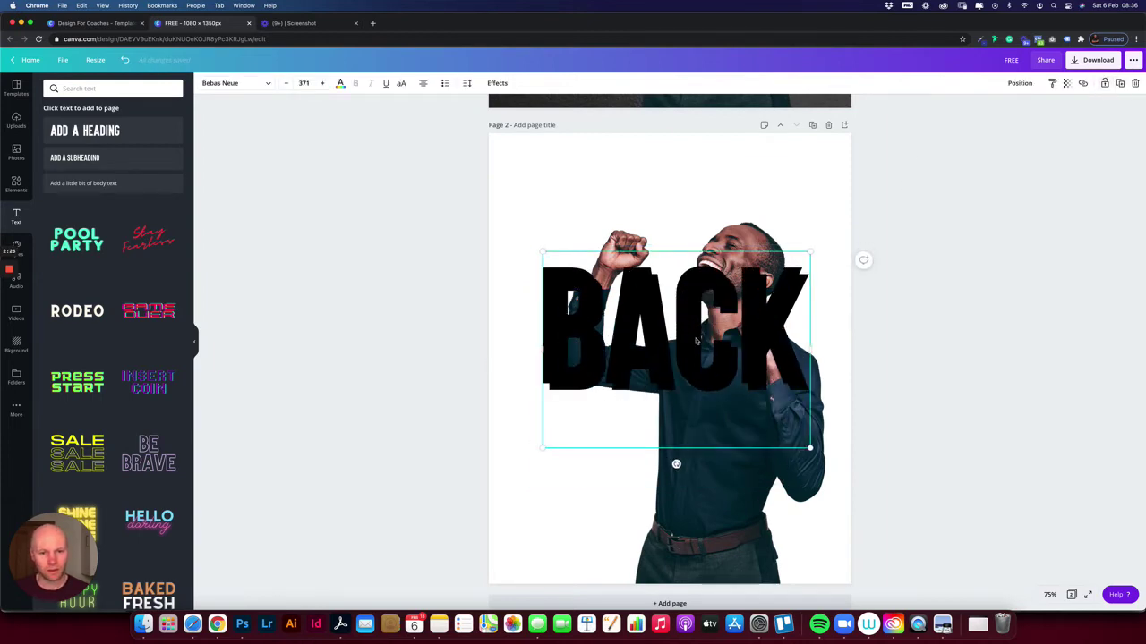
{"action": "left_click_drag", "start_coordinate": [699, 341], "coordinate": [683, 452]}
{"action": "double_click", "coordinate": [683, 453]}
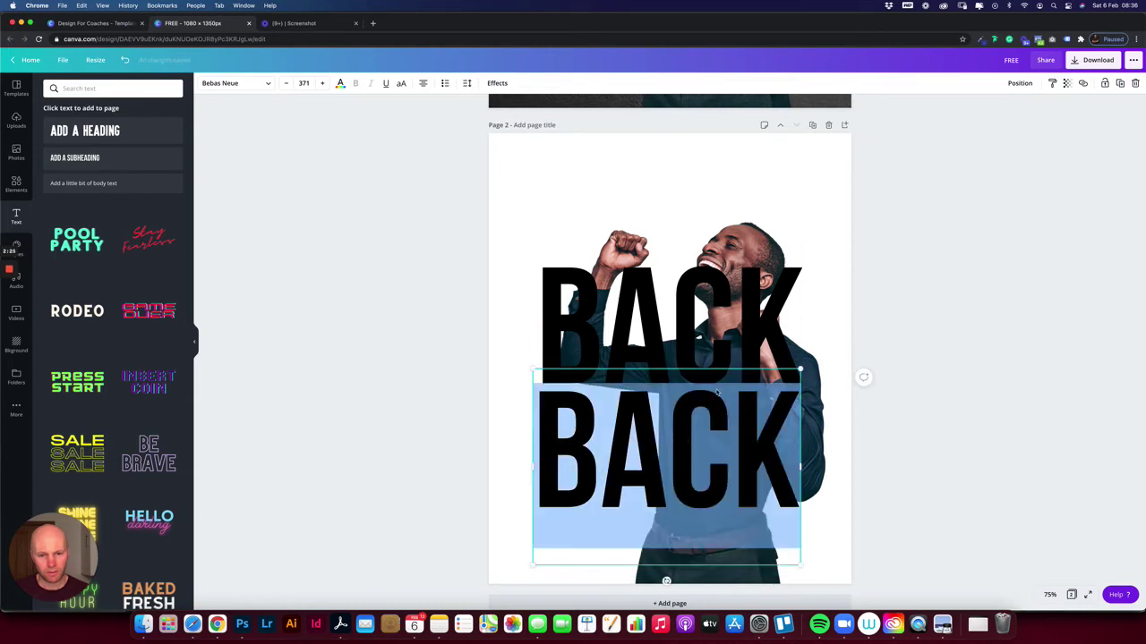
{"action": "type", "text": "FRONT"}
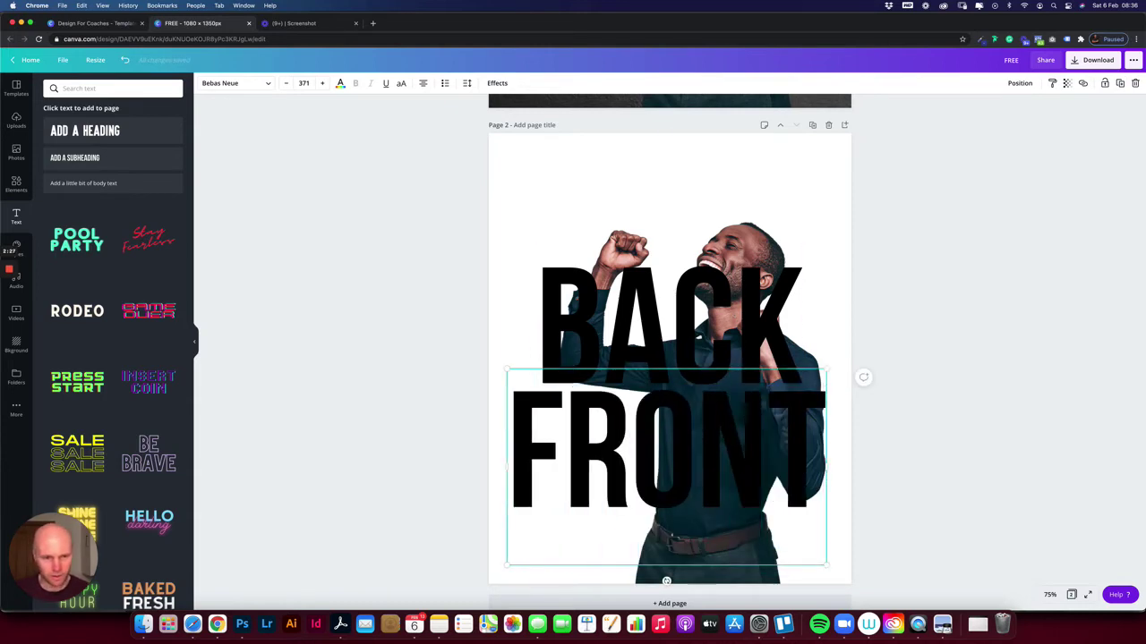
Step: Scale the FRONT heading down until it is about as wide as the BACK heading above it
{"action": "left_click_drag", "start_coordinate": [506, 369], "coordinate": [536, 382]}
{"action": "left_click_drag", "start_coordinate": [826, 388], "coordinate": [805, 397]}
{"action": "double_click", "coordinate": [720, 421]}
{"action": "left_click", "coordinate": [857, 343]}
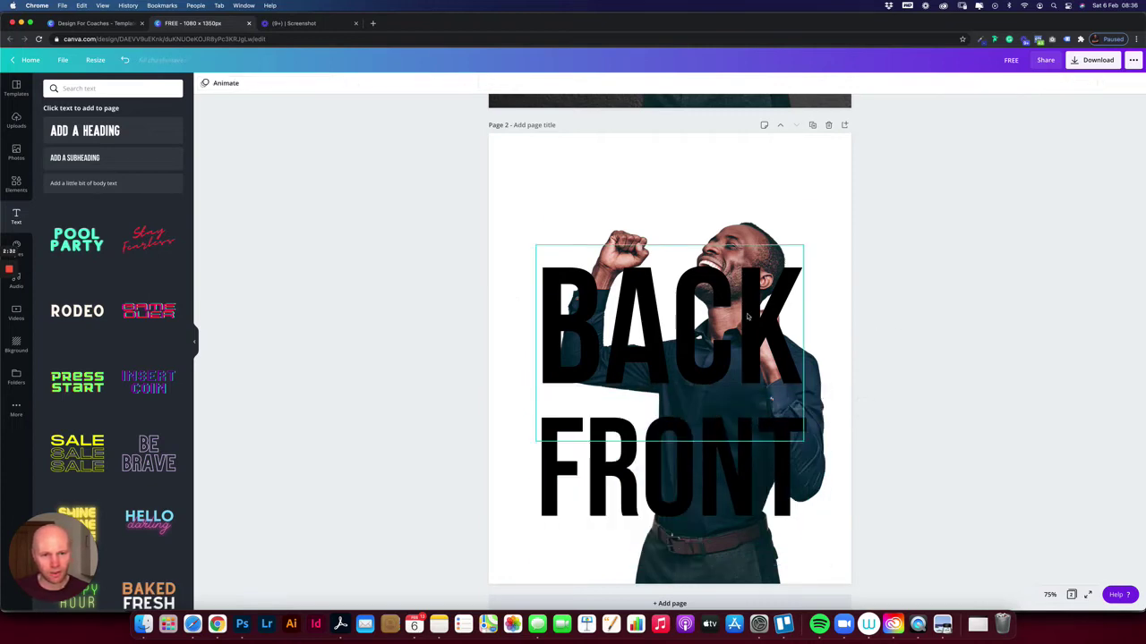
Step: Align the BACK and FRONT headings on their centres and move FRONT up close beneath BACK
{"action": "left_click", "coordinate": [686, 317]}
{"action": "left_click", "coordinate": [664, 465], "text": "shift"}
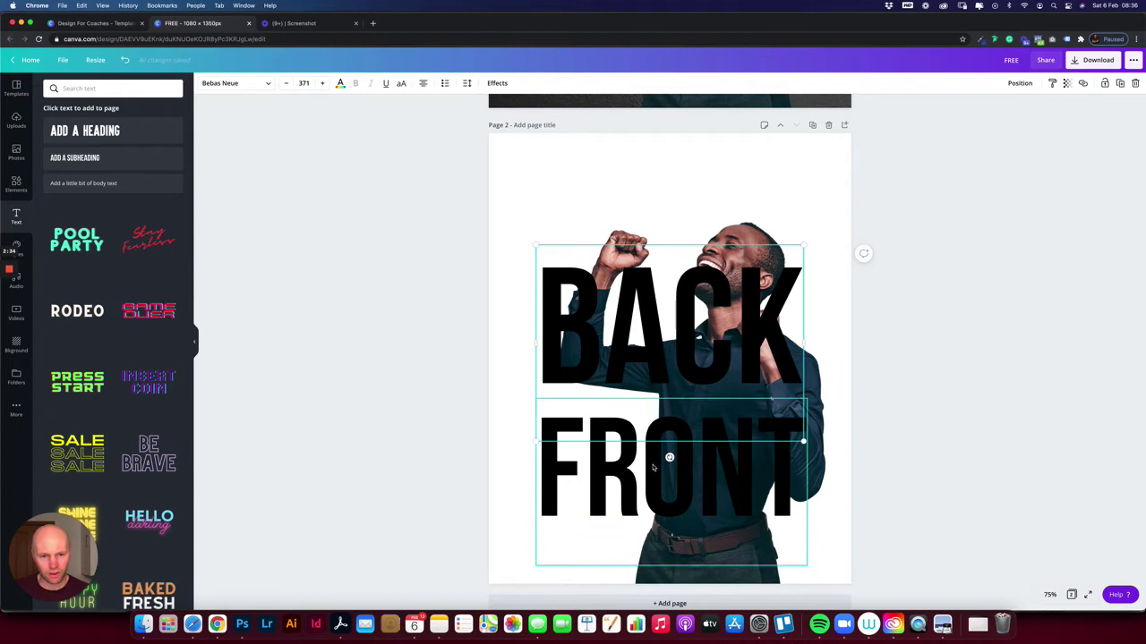
{"action": "left_click", "coordinate": [1035, 83]}
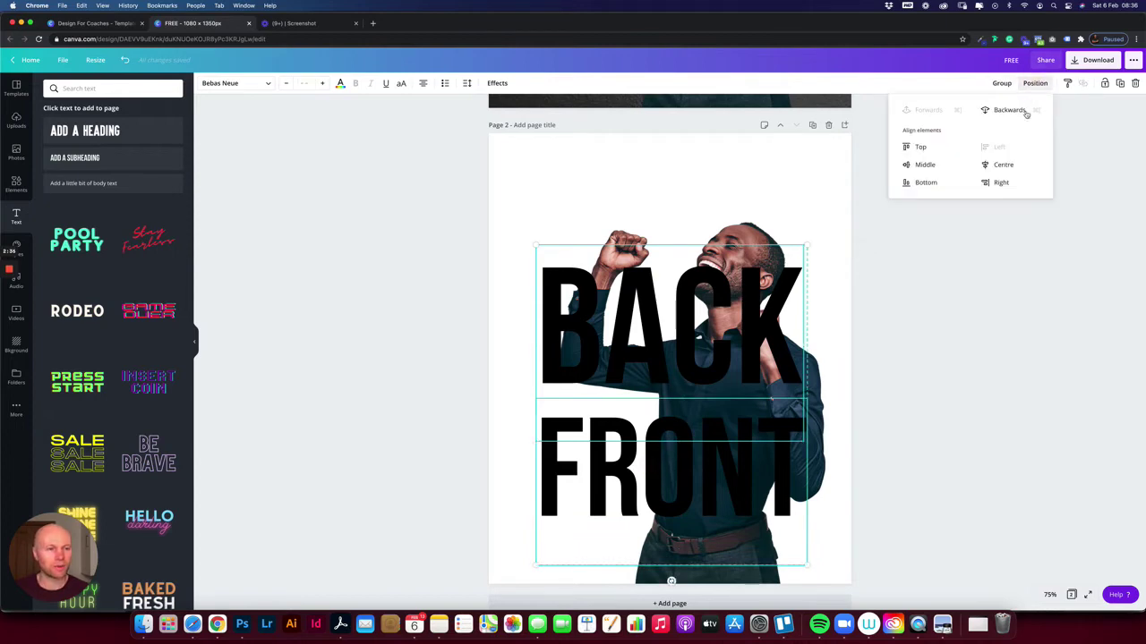
{"action": "left_click", "coordinate": [998, 165]}
{"action": "left_click", "coordinate": [963, 331]}
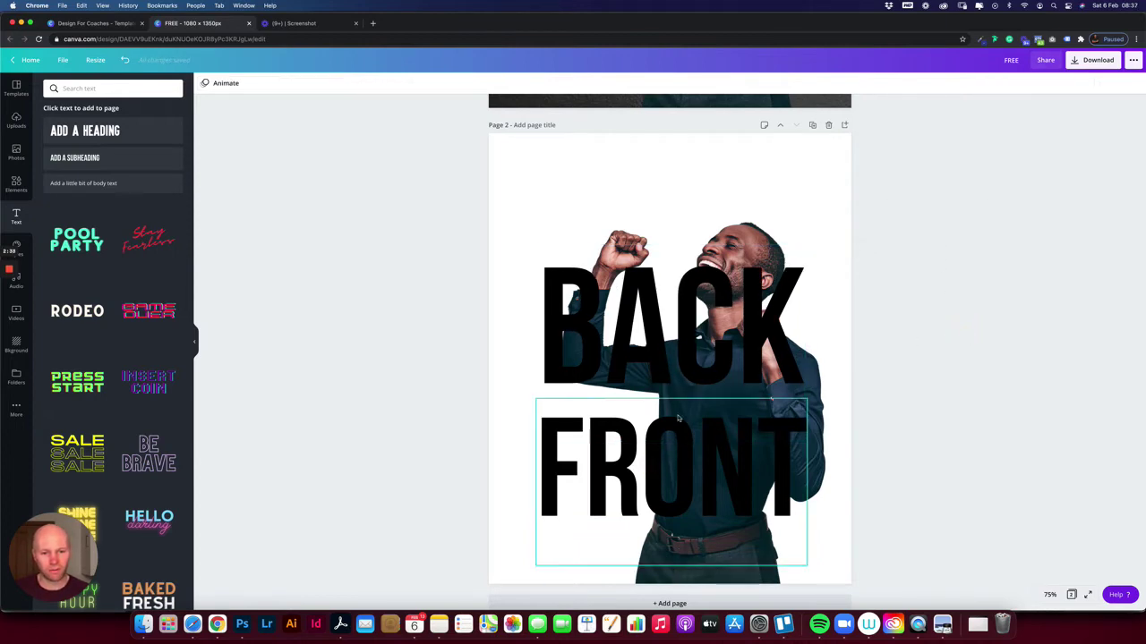
{"action": "mouse_move", "coordinate": [659, 435]}
{"action": "left_mouse_down"}
{"action": "mouse_move", "coordinate": [660, 408]}
{"action": "mouse_move", "coordinate": [667, 414]}
{"action": "left_mouse_up"}
{"action": "left_click", "coordinate": [865, 382]}
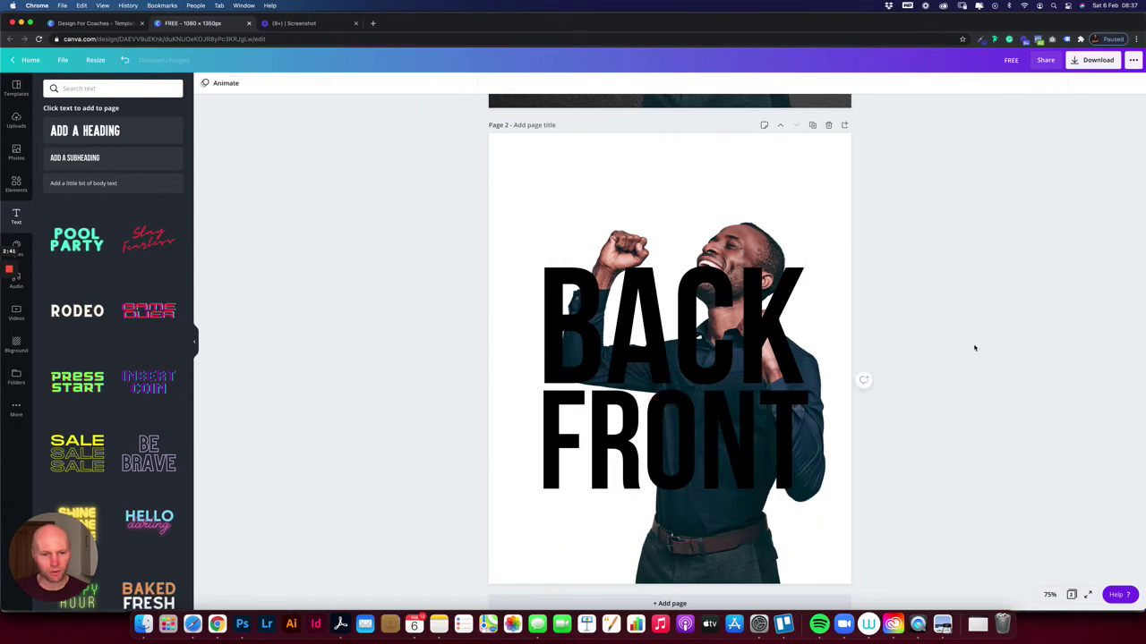
Step: Enlarge both headings together to about sizes 413 and 351 and place them across the man's chest and waist, as in the page 1 poster
{"action": "scroll", "coordinate": [862, 245], "scroll_direction": "up", "scroll_amount": 5}
{"action": "scroll", "coordinate": [862, 246], "scroll_direction": "up", "scroll_amount": 3}
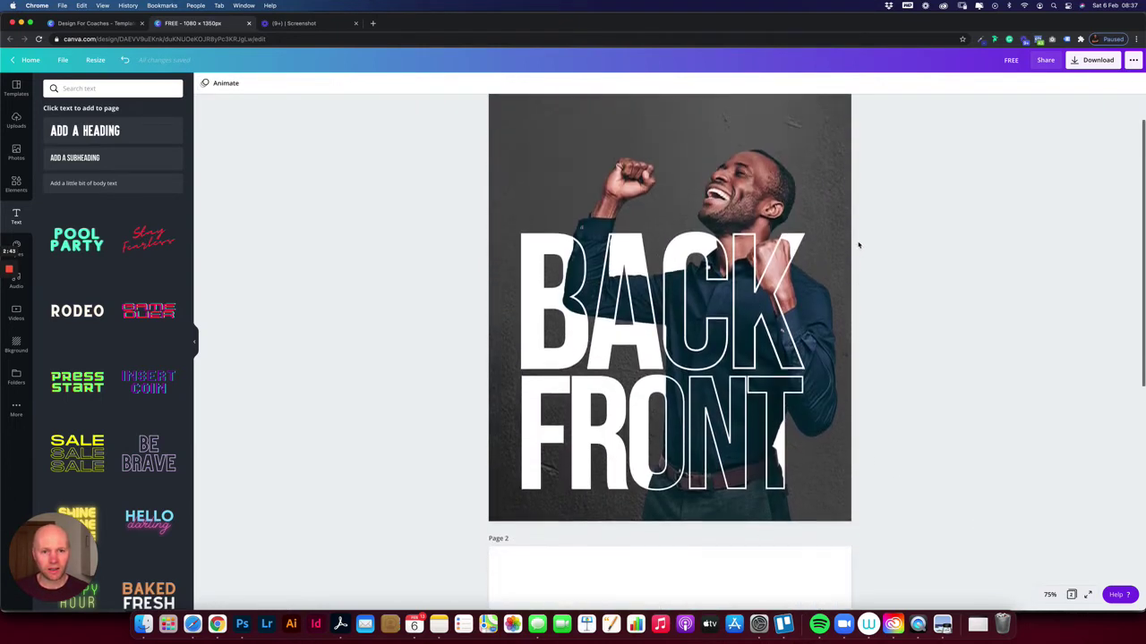
{"action": "scroll", "coordinate": [851, 245], "scroll_direction": "down", "scroll_amount": 6}
{"action": "left_click", "coordinate": [689, 340]}
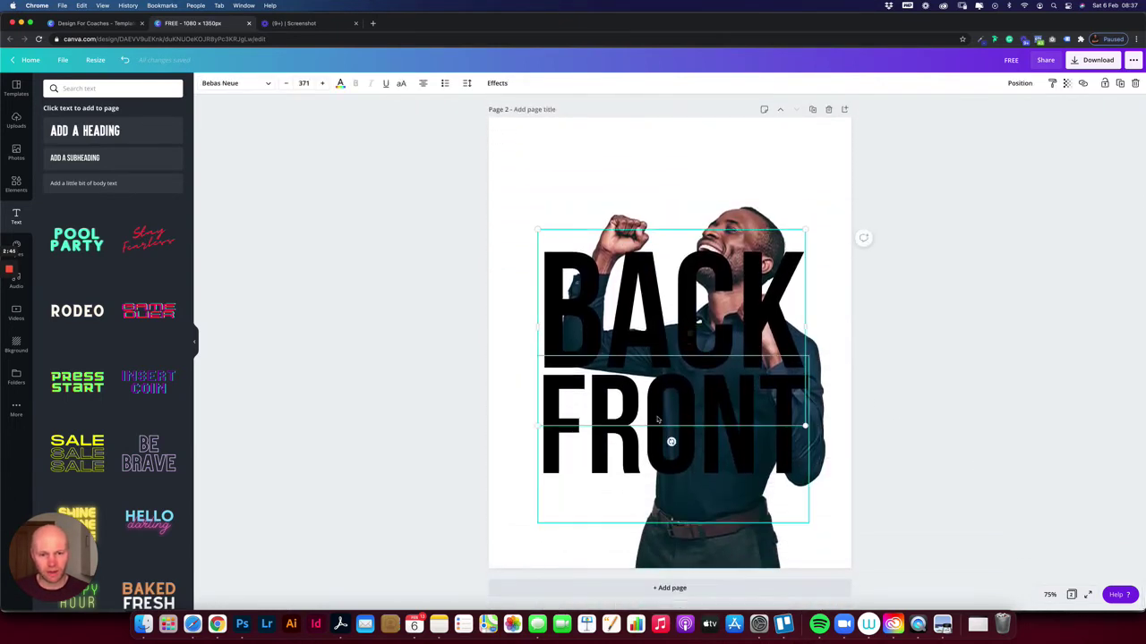
{"action": "left_click", "coordinate": [624, 439], "text": "shift"}
{"action": "left_click_drag", "start_coordinate": [660, 404], "coordinate": [642, 441]}
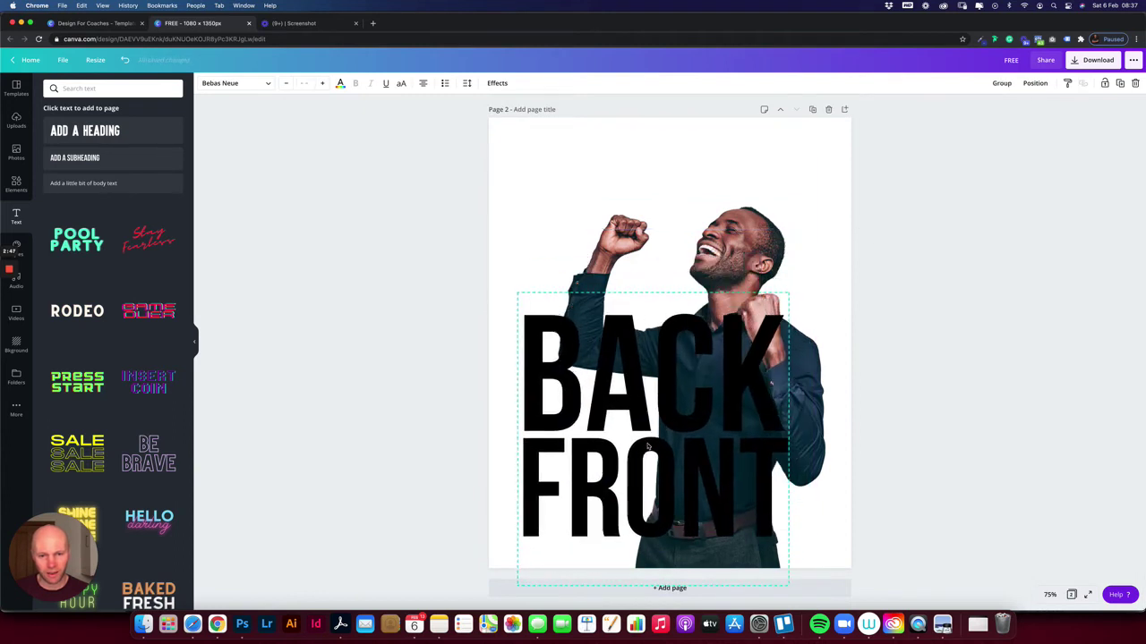
{"action": "left_click_drag", "start_coordinate": [790, 279], "coordinate": [831, 267]}
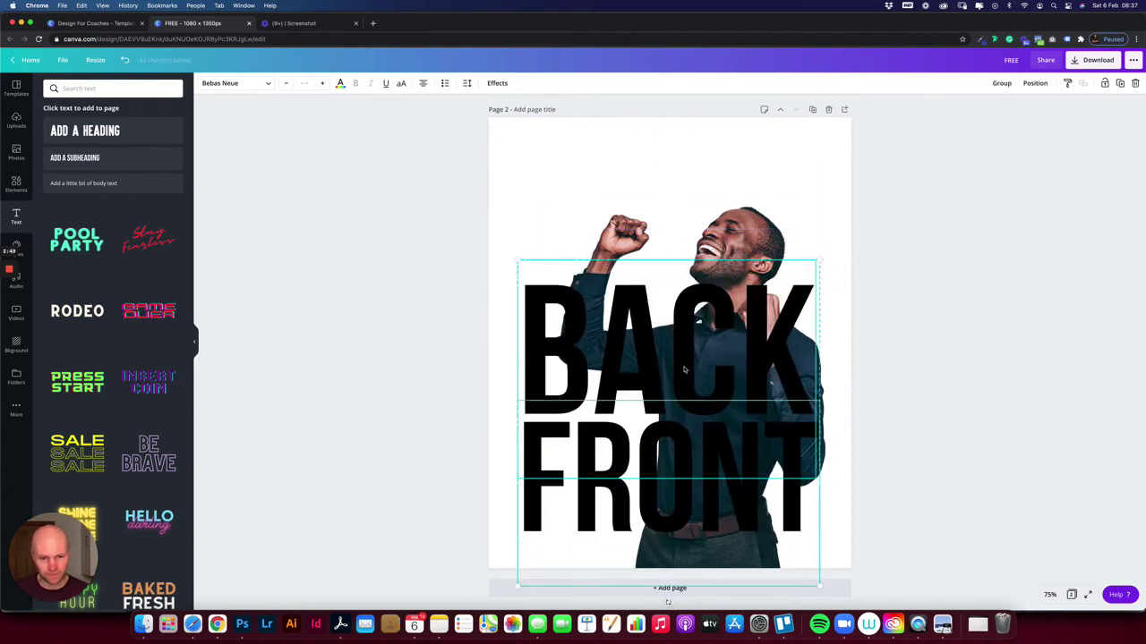
{"action": "left_click_drag", "start_coordinate": [686, 364], "coordinate": [687, 372]}
{"action": "left_click", "coordinate": [870, 330]}
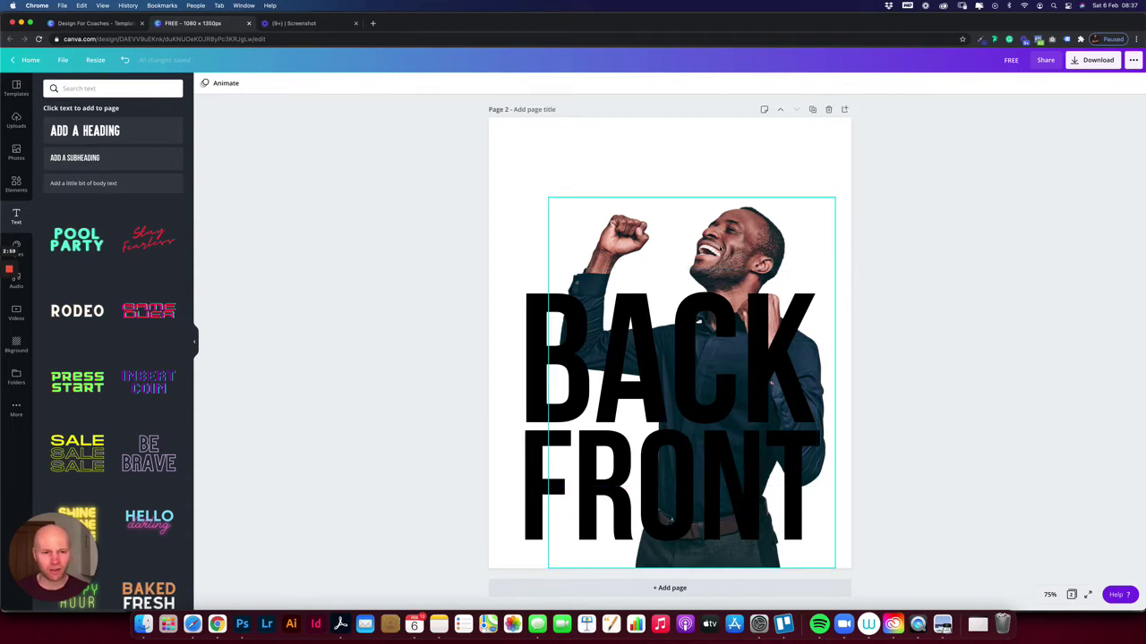
Step: Send the BACK and FRONT headings together behind the cut-out man
{"action": "left_click", "coordinate": [914, 222]}
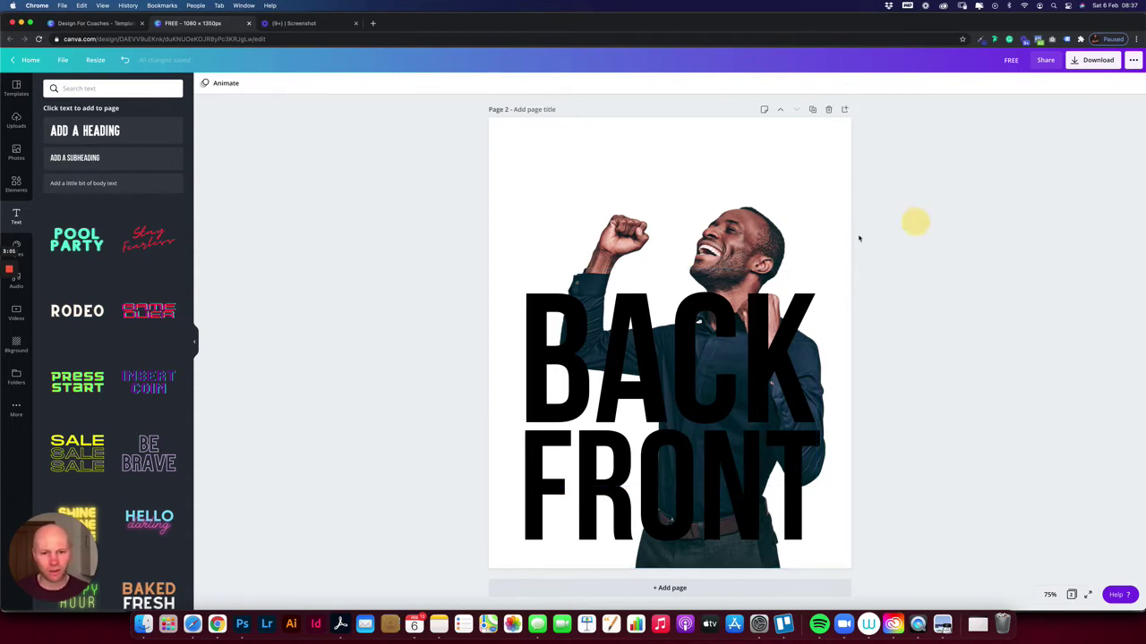
{"action": "left_click", "coordinate": [530, 314]}
{"action": "left_click", "coordinate": [527, 524]}
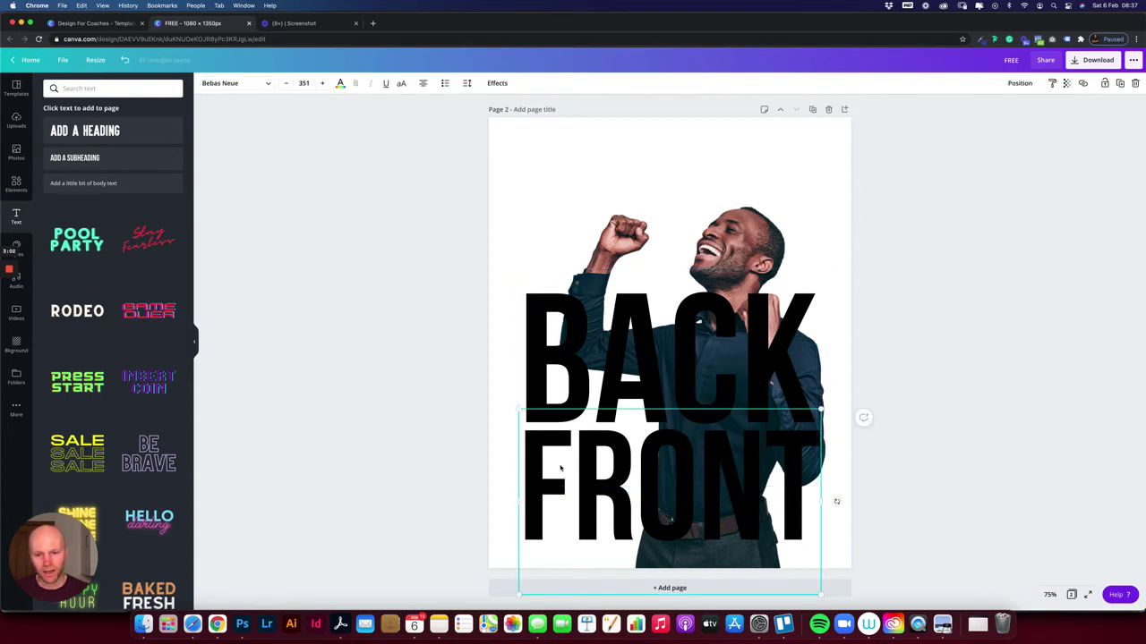
{"action": "left_click", "coordinate": [545, 316], "text": "shift"}
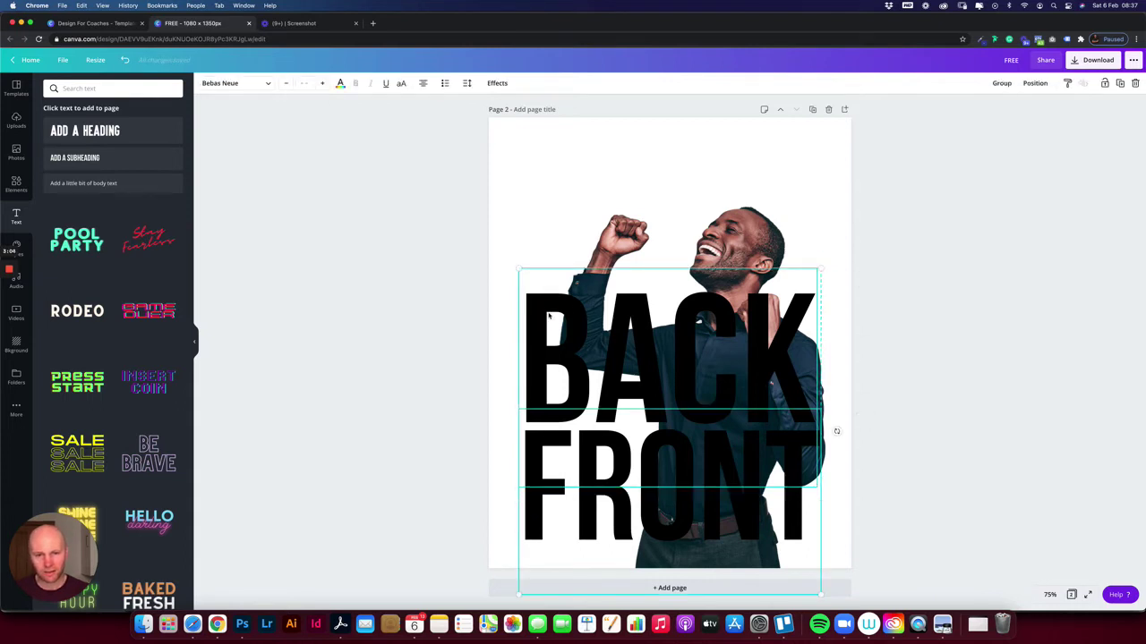
{"action": "left_click", "coordinate": [1034, 82]}
{"action": "left_click", "coordinate": [1009, 109]}
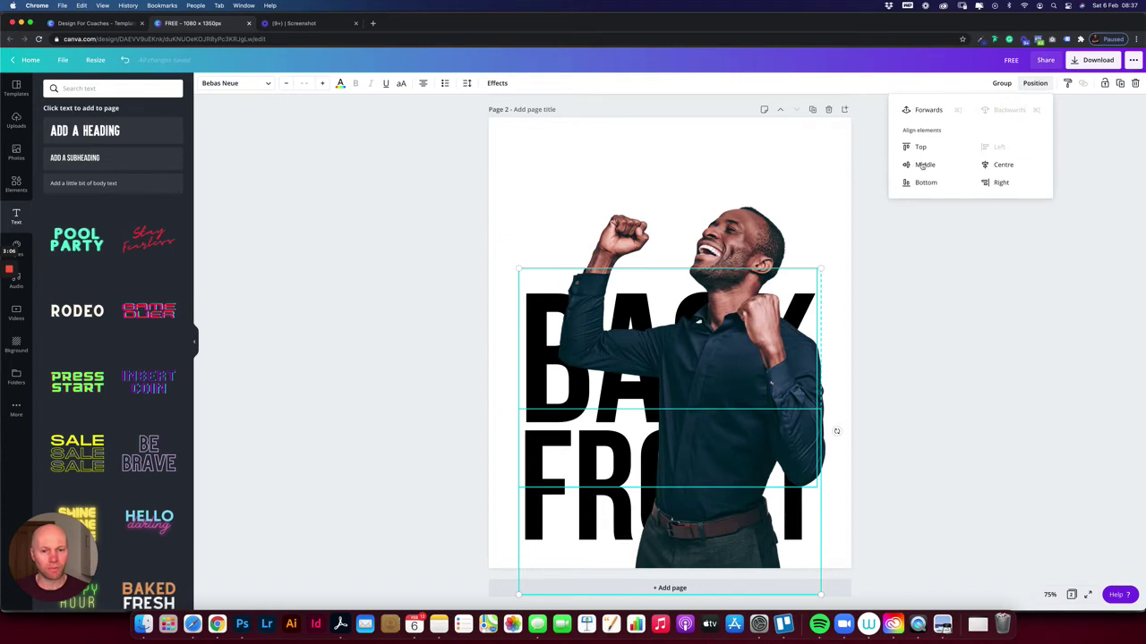
{"action": "left_click", "coordinate": [582, 325]}
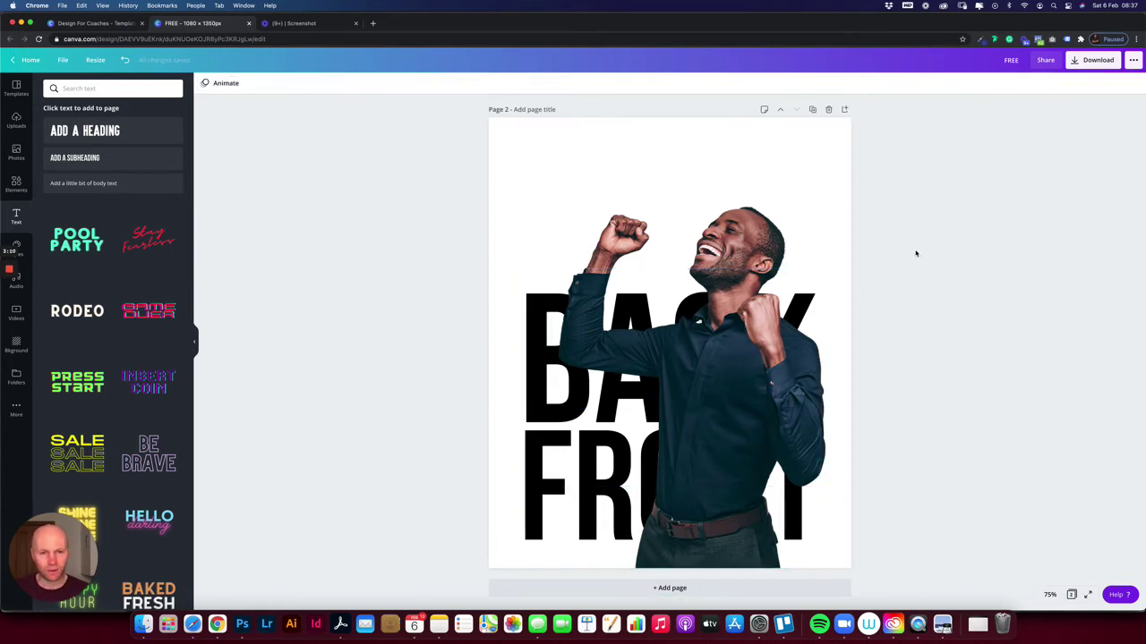
Step: Duplicate the BACK and FRONT headings together, leaving the man's photo out of the selection
{"action": "left_click", "coordinate": [533, 351]}
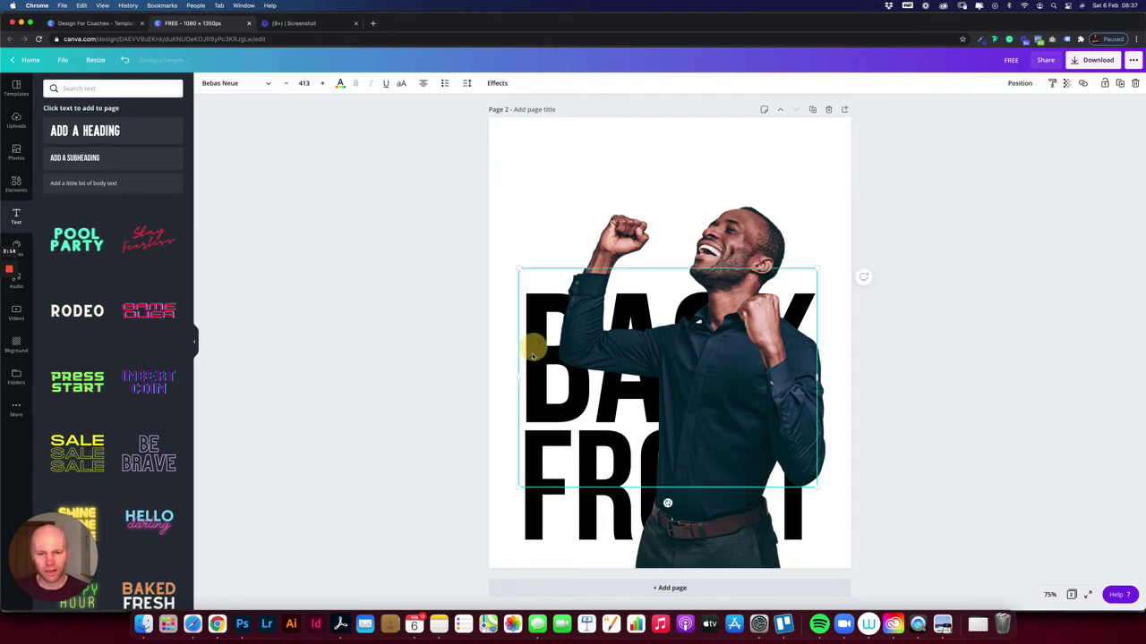
{"action": "left_click", "coordinate": [534, 526], "text": "shift"}
{"action": "left_click", "coordinate": [655, 265], "text": "shift"}
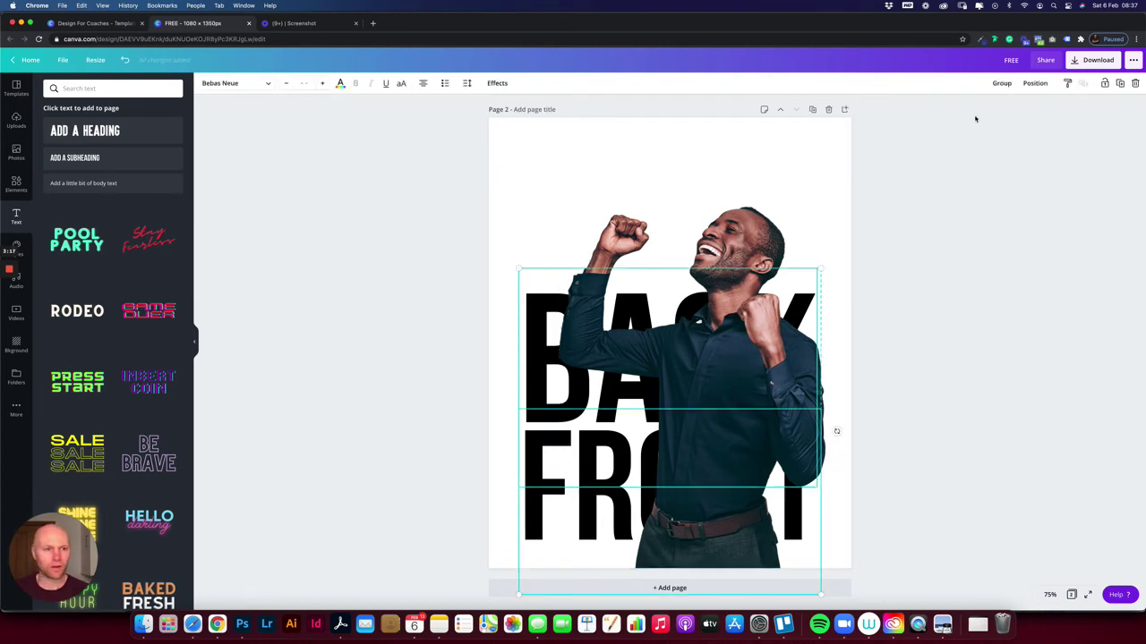
{"action": "left_click", "coordinate": [1120, 82]}
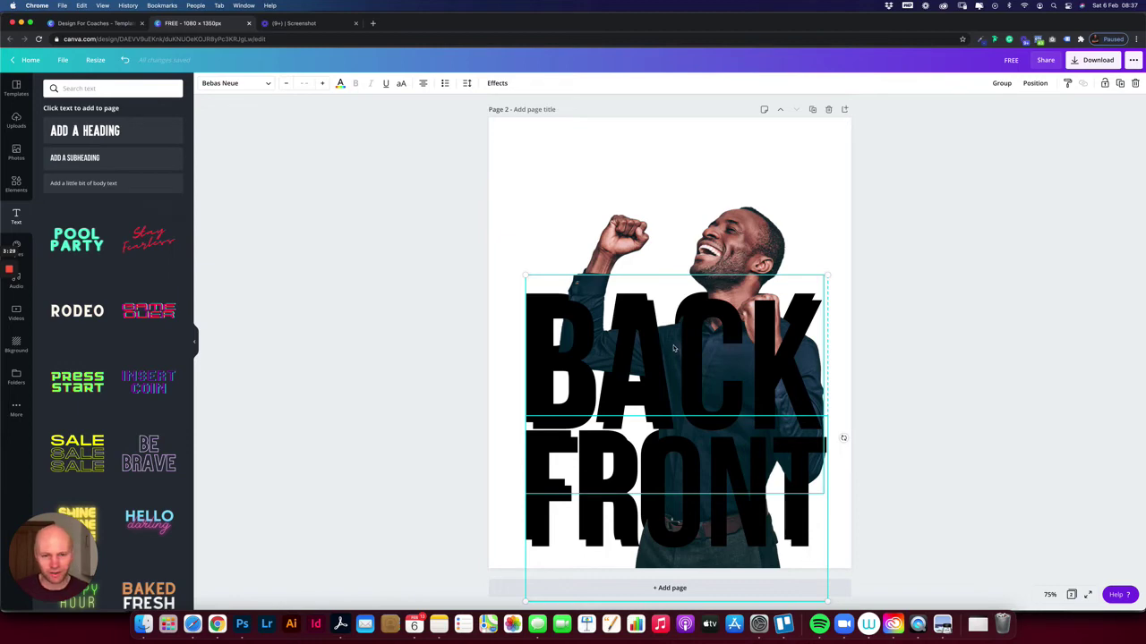
Step: Apply the Hollow effect with thickness 5 to the duplicated headings and align them exactly over the solid text
{"action": "left_click", "coordinate": [499, 83]}
{"action": "left_click", "coordinate": [70, 193]}
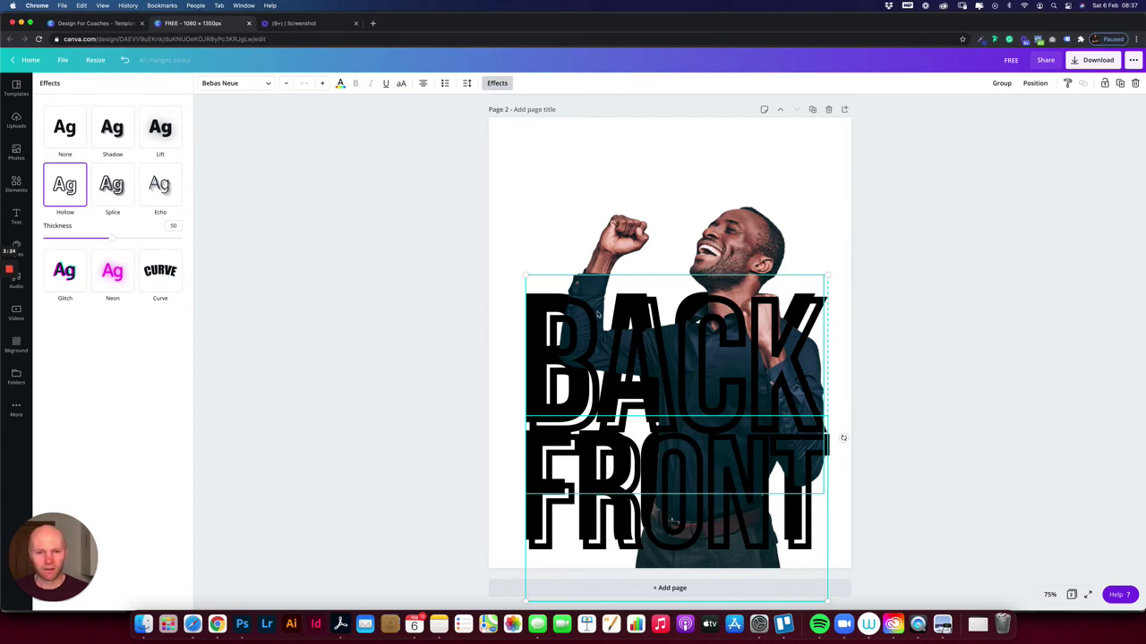
{"action": "left_click", "coordinate": [172, 225]}
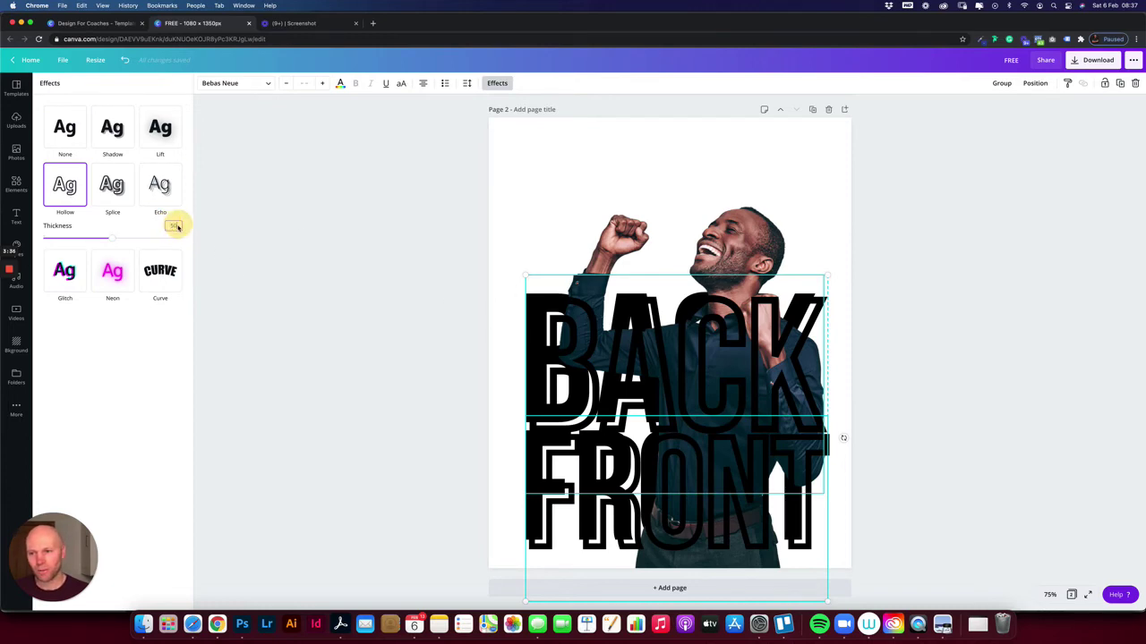
{"action": "type", "text": "5"}
{"action": "key", "text": "Return"}
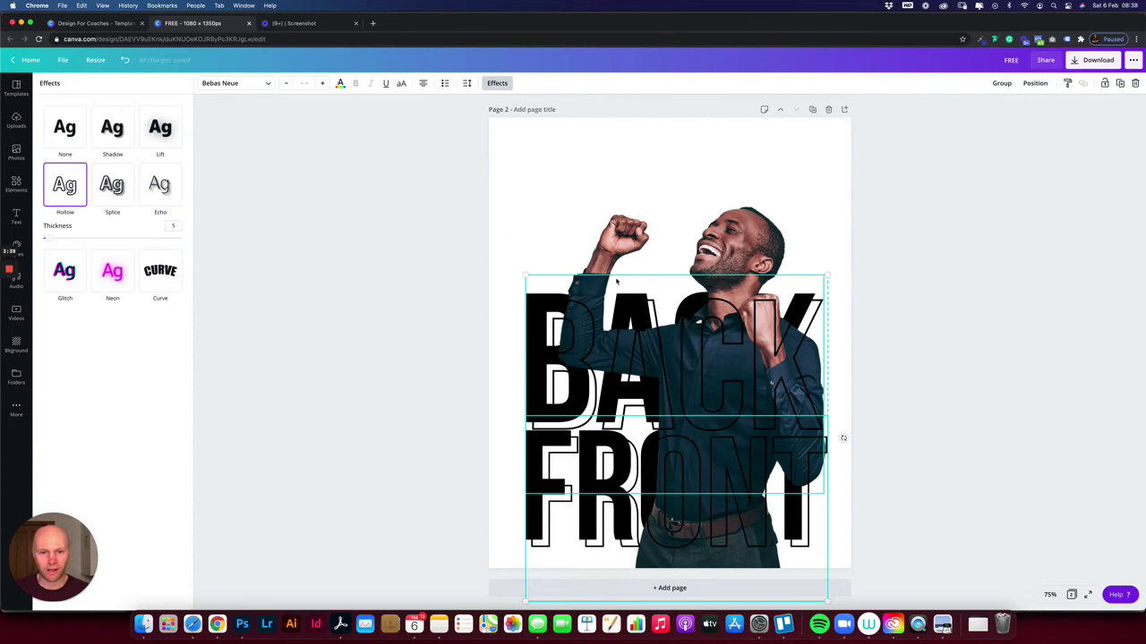
{"action": "left_click_drag", "start_coordinate": [661, 292], "coordinate": [653, 286]}
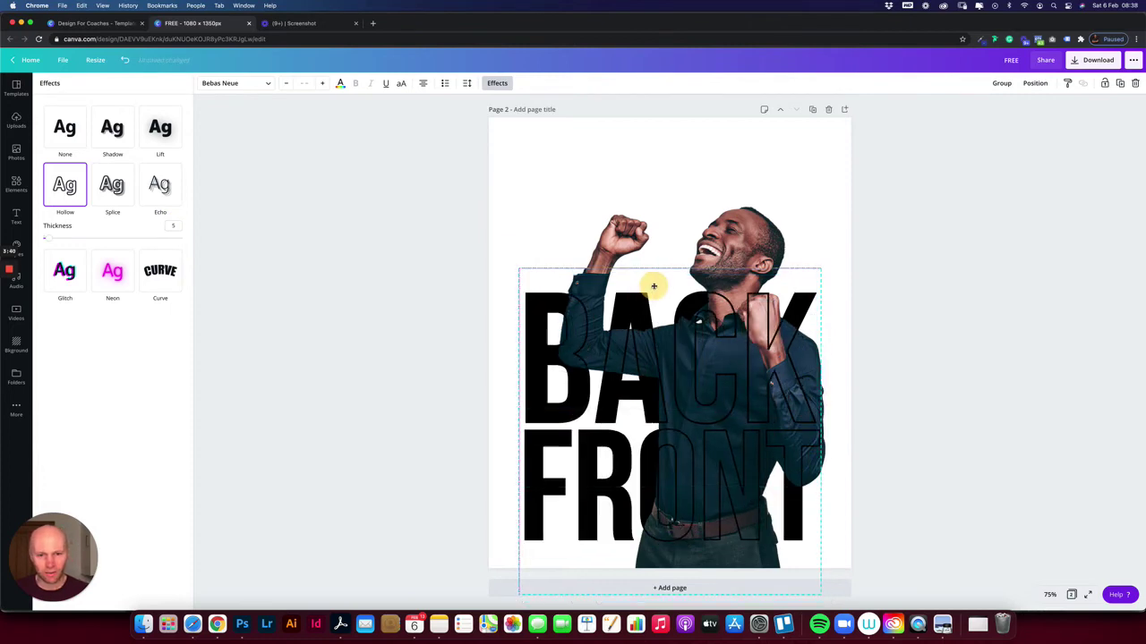
{"action": "key", "text": "t"}
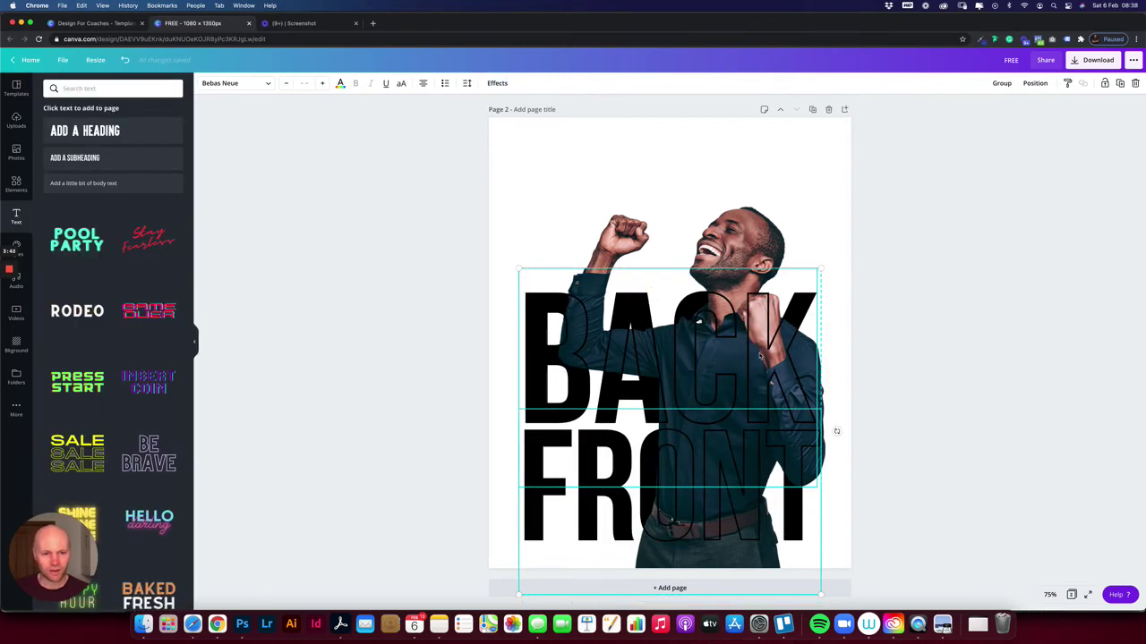
Step: Pull the outlined BACK and FRONT headings away from the solid text, shifting both to the right
{"action": "left_click", "coordinate": [937, 339]}
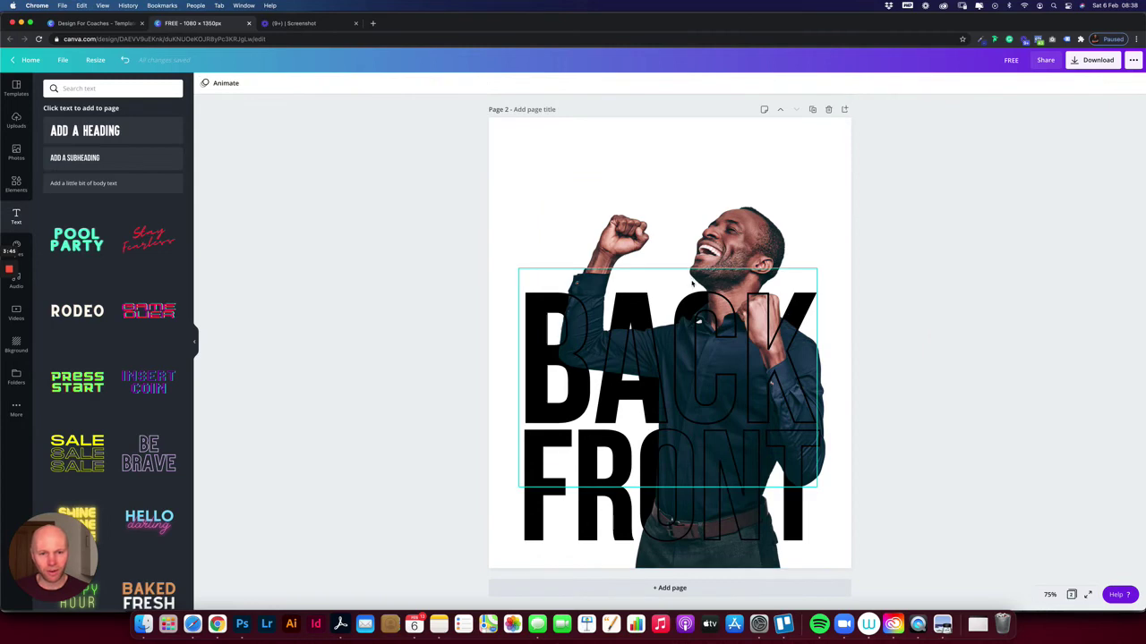
{"action": "left_click_drag", "start_coordinate": [691, 284], "coordinate": [729, 462]}
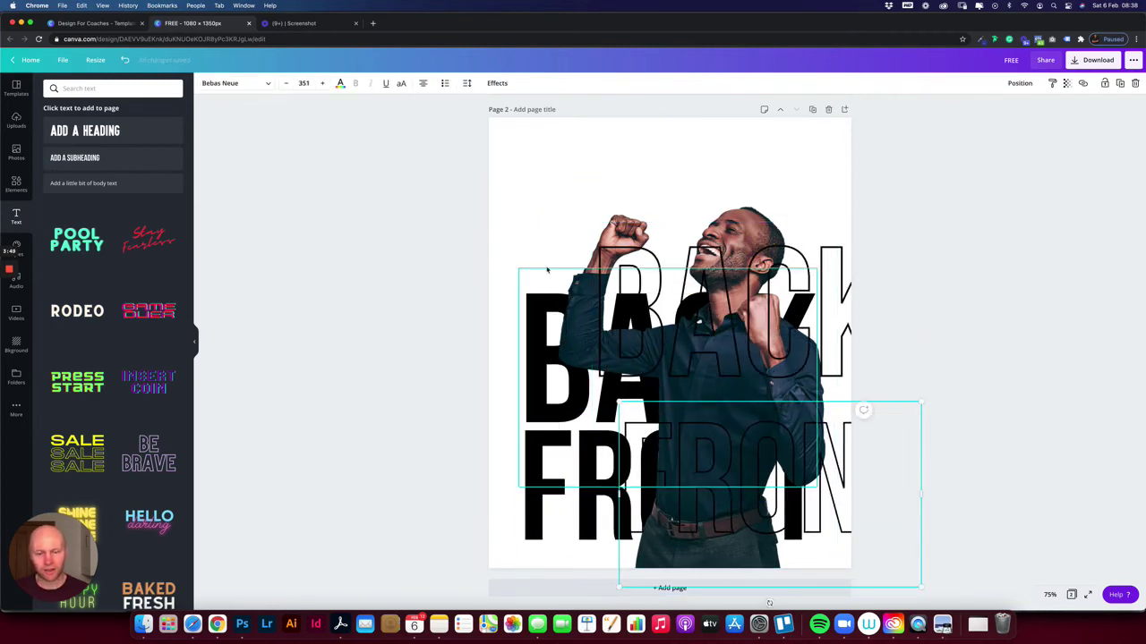
Step: Detach the grey wall image from the background of page 1
{"action": "scroll", "coordinate": [544, 179], "scroll_direction": "up", "scroll_amount": 5}
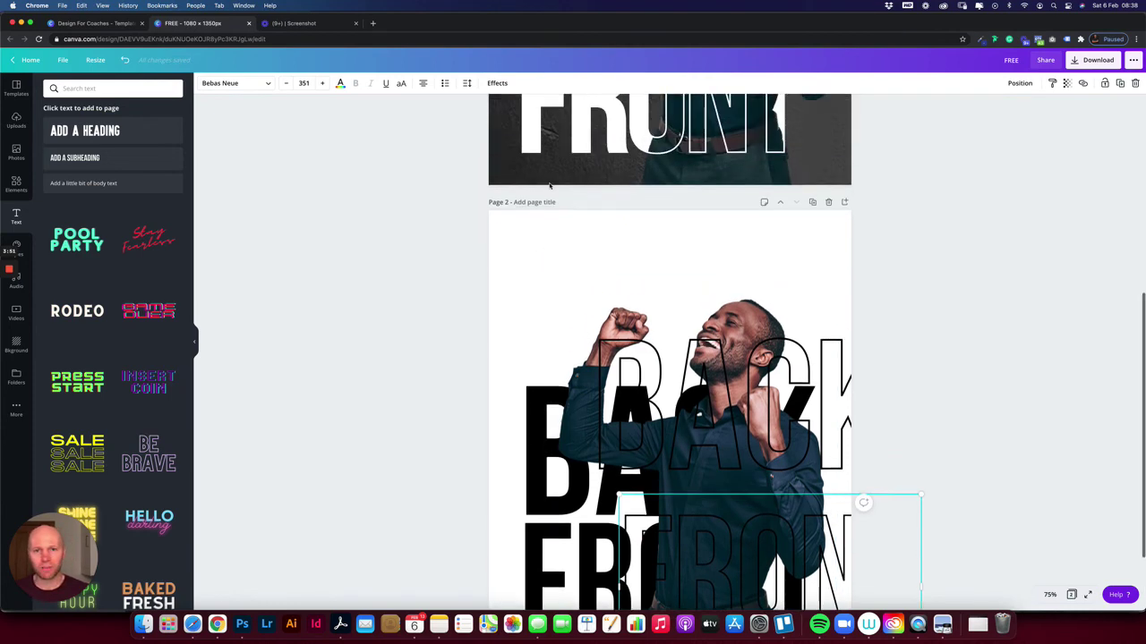
{"action": "left_click", "coordinate": [833, 275]}
{"action": "scroll", "coordinate": [837, 268], "scroll_direction": "up", "scroll_amount": 5}
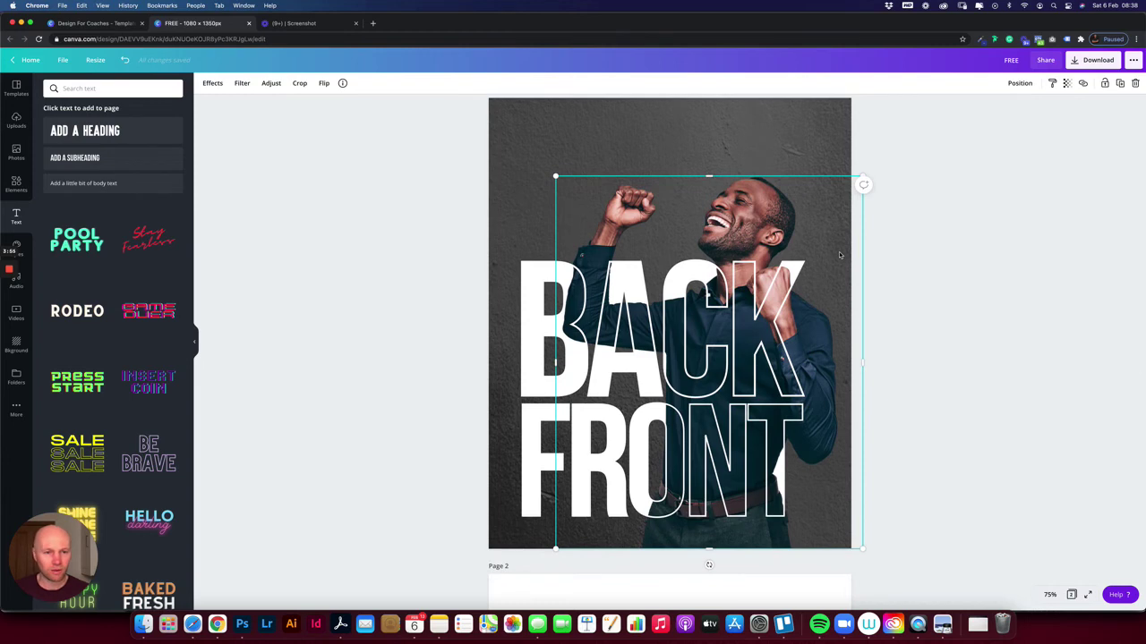
{"action": "left_click", "coordinate": [804, 133]}
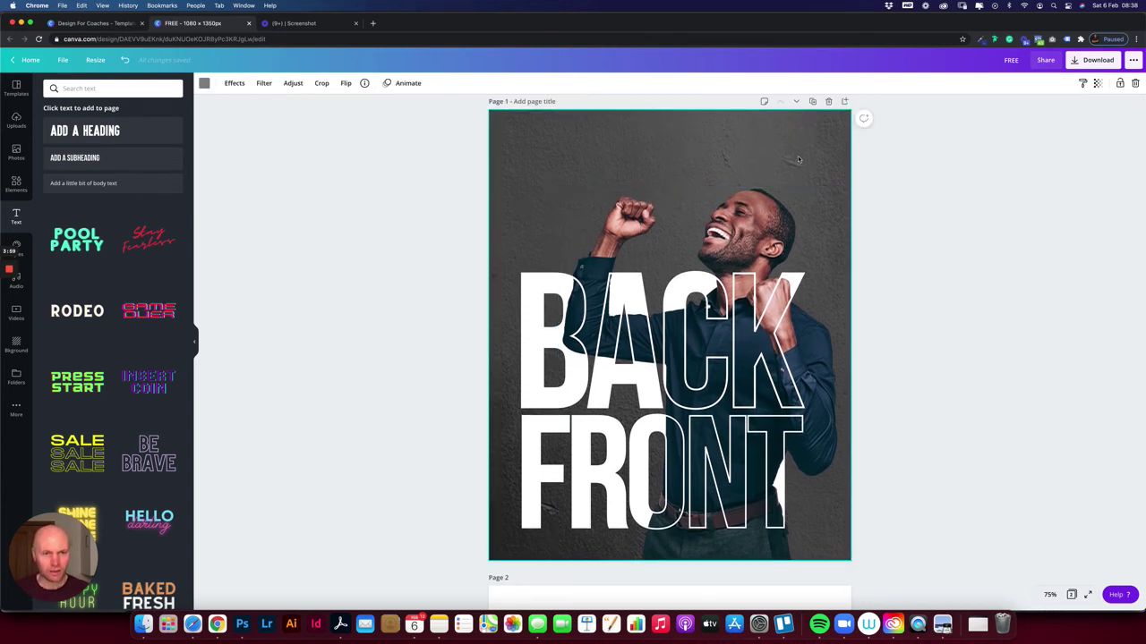
{"action": "right_click", "coordinate": [799, 160]}
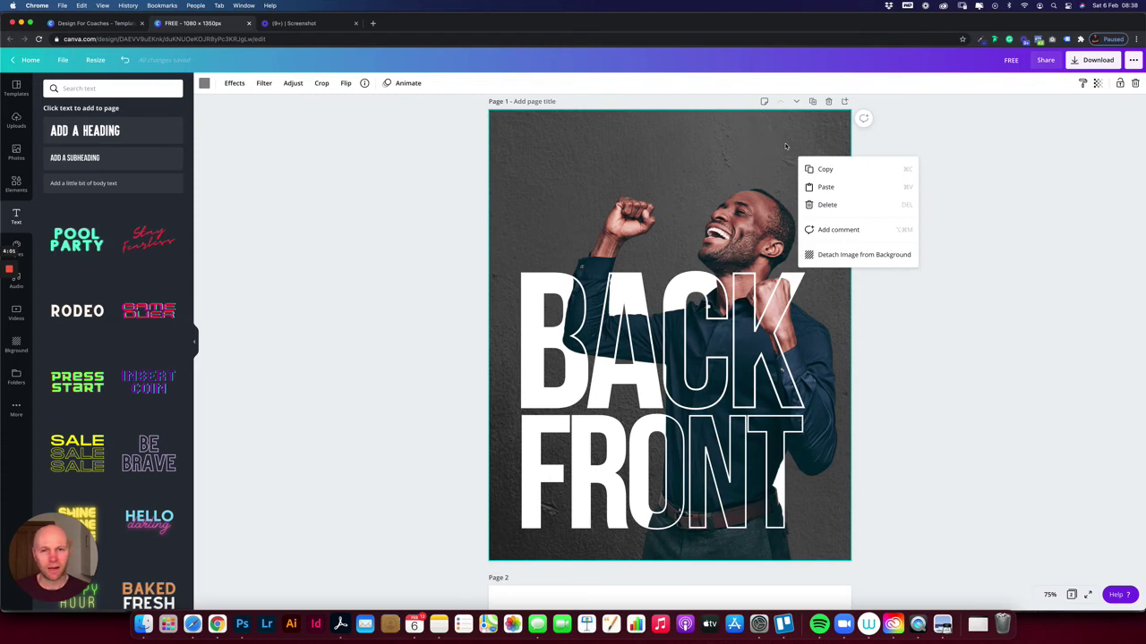
{"action": "left_click", "coordinate": [847, 256]}
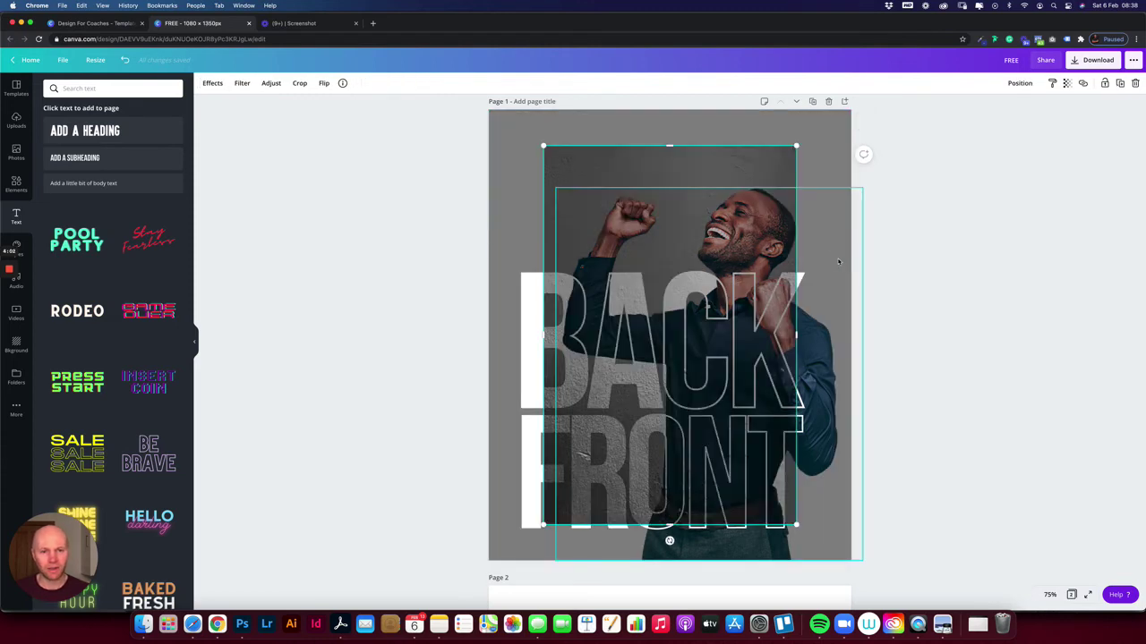
Step: Move the detached wall image onto page 2, close to that page's top-left corner
{"action": "left_click_drag", "start_coordinate": [685, 192], "coordinate": [660, 590]}
{"action": "scroll", "coordinate": [561, 421], "scroll_direction": "down", "scroll_amount": 4}
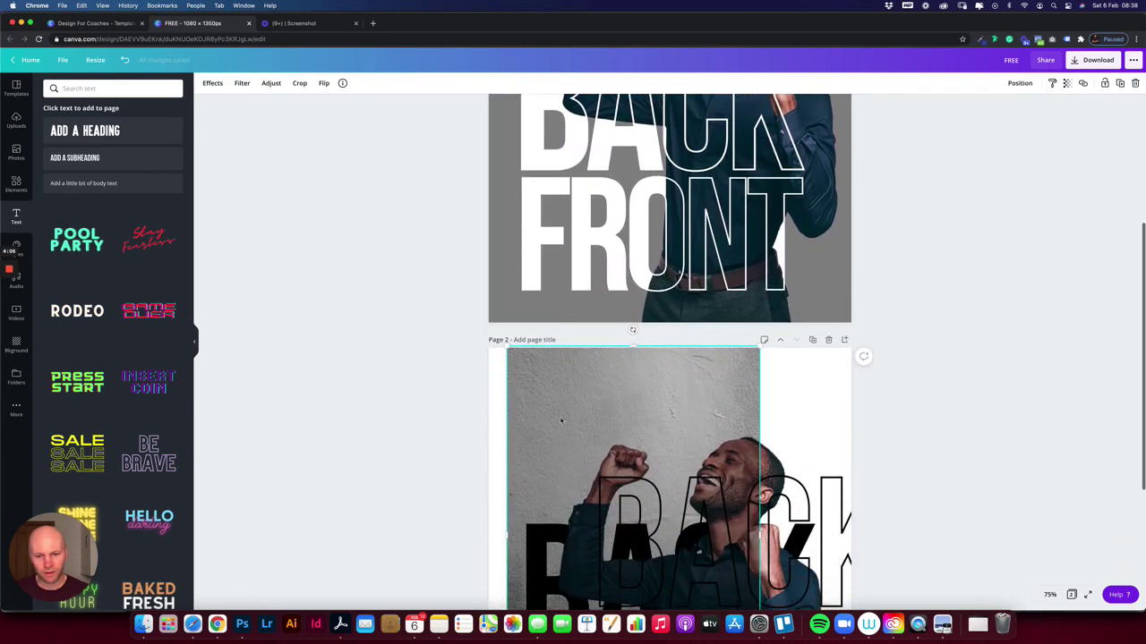
{"action": "scroll", "coordinate": [561, 421], "scroll_direction": "down", "scroll_amount": 2}
{"action": "left_click_drag", "start_coordinate": [547, 286], "coordinate": [536, 288]}
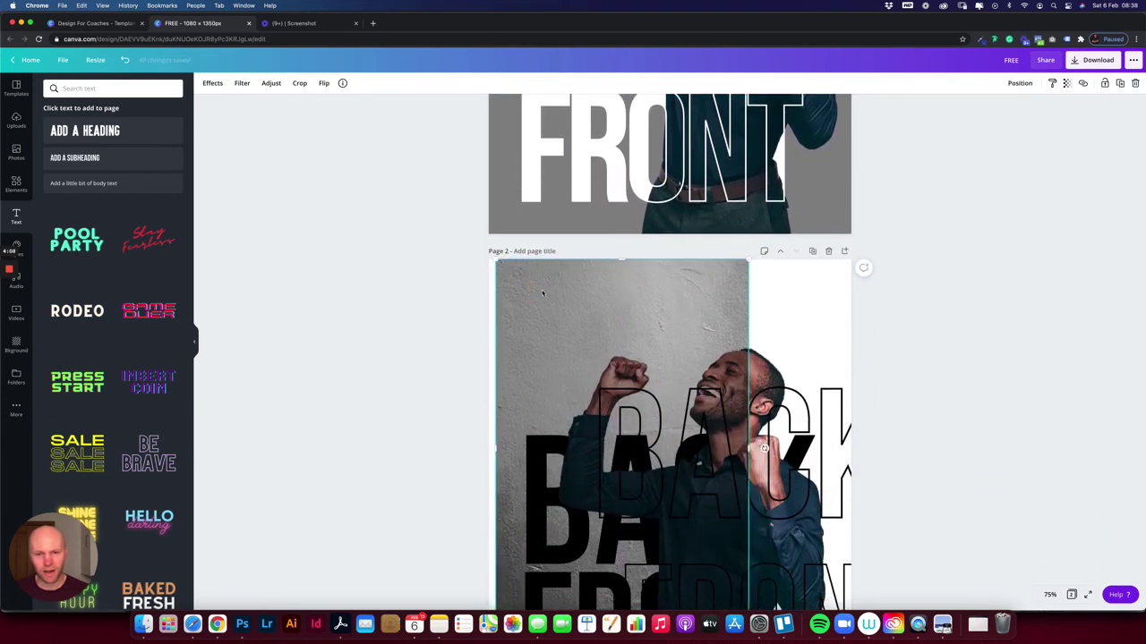
Step: Set the detached wall image as the background of page 2
{"action": "right_click", "coordinate": [541, 292]}
{"action": "left_click", "coordinate": [605, 469]}
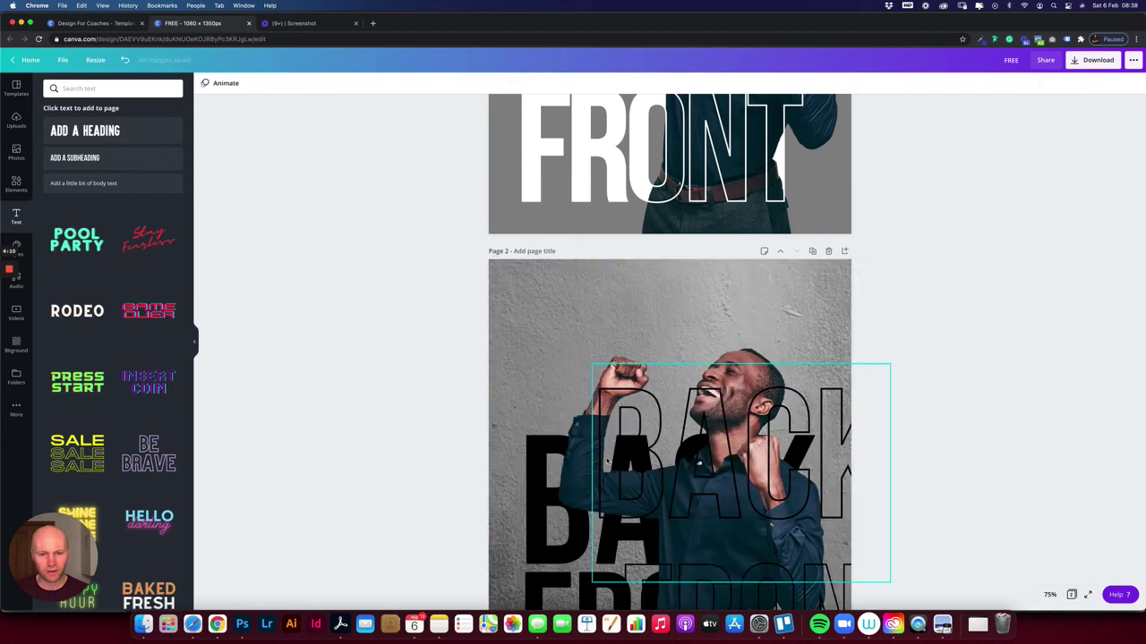
Step: Recolour the solid BACK and FRONT headings on page 2 white
{"action": "scroll", "coordinate": [549, 392], "scroll_direction": "down", "scroll_amount": 2}
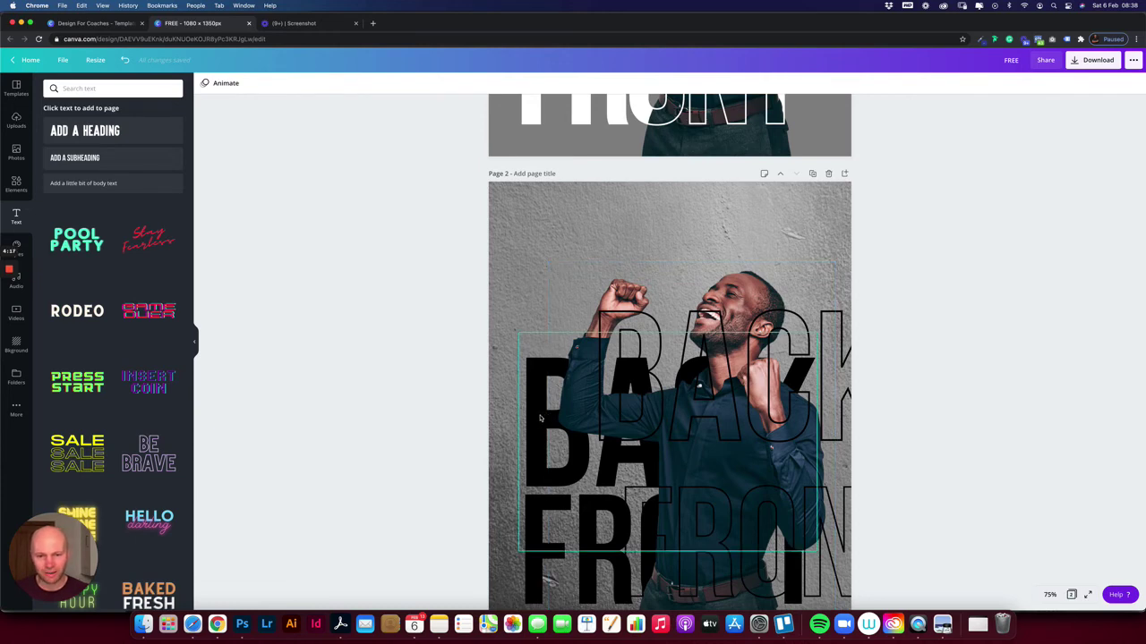
{"action": "left_click", "coordinate": [540, 418]}
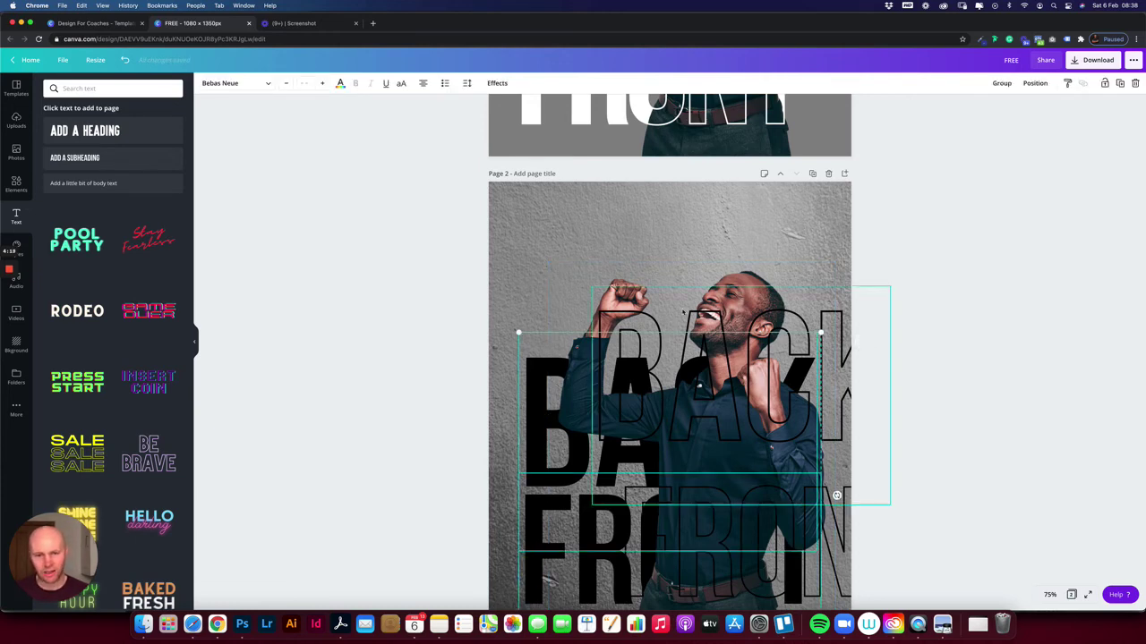
{"action": "left_click", "coordinate": [341, 82]}
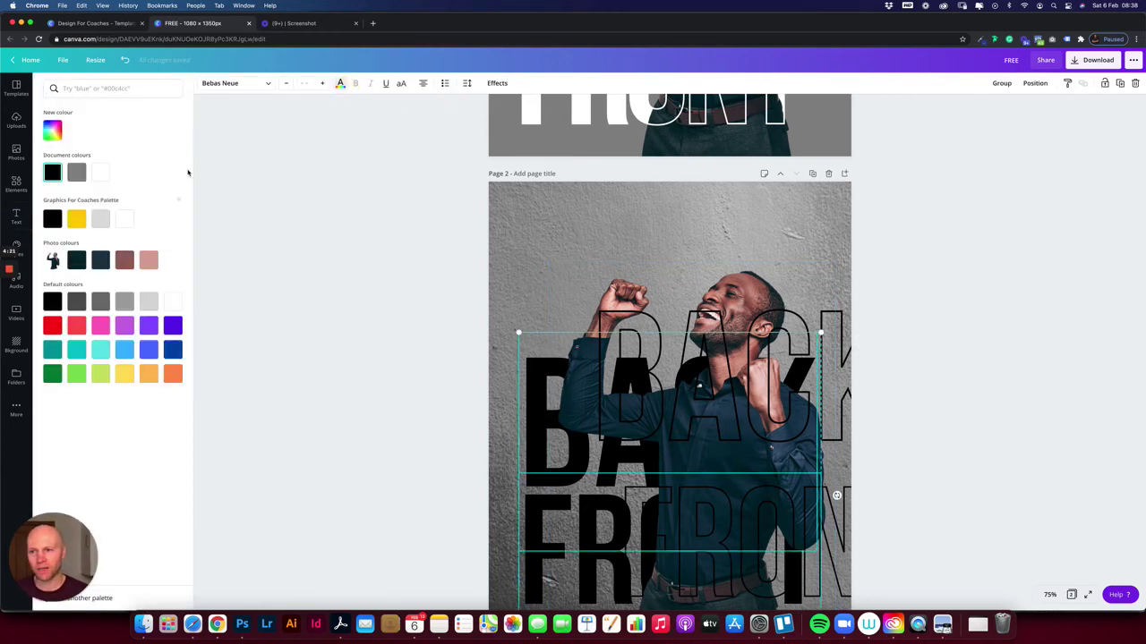
{"action": "left_click", "coordinate": [100, 172]}
{"action": "key", "text": "Escape"}
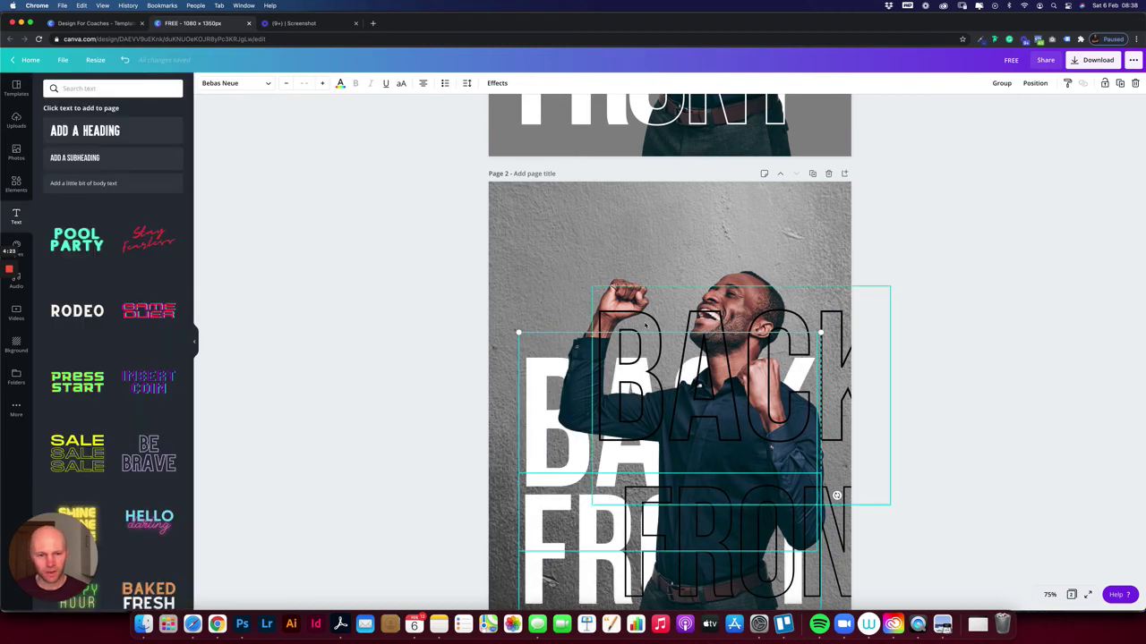
Step: Select both outlined headings, BACK and FRONT, and change their colour to white
{"action": "left_click", "coordinate": [645, 325]}
{"action": "left_click", "coordinate": [675, 531], "text": "shift"}
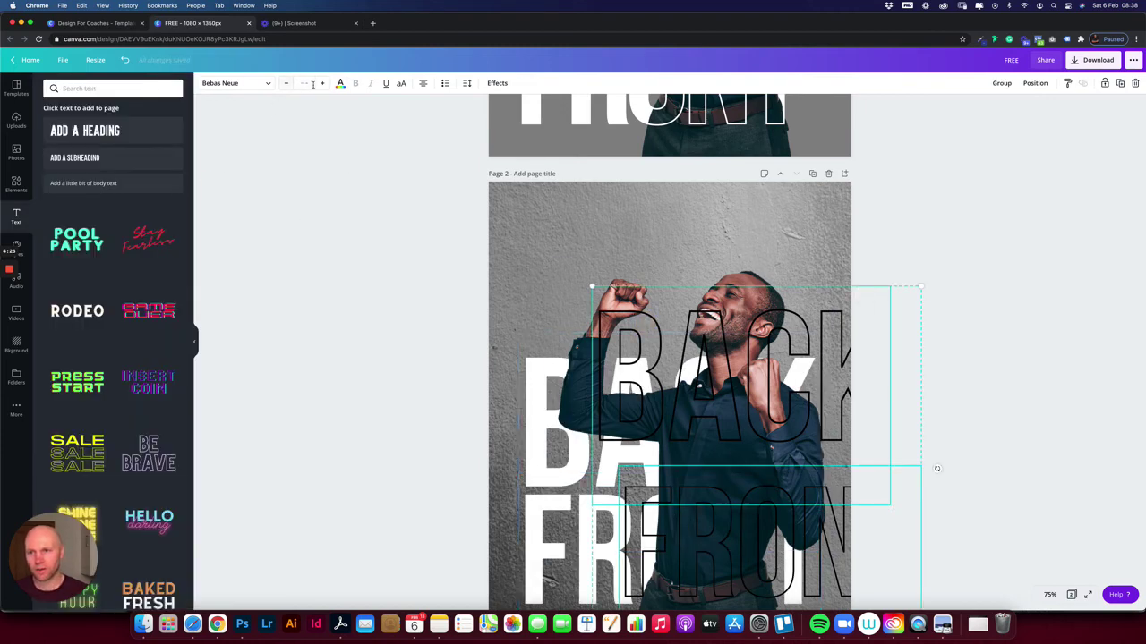
{"action": "left_click", "coordinate": [340, 82]}
{"action": "left_click", "coordinate": [100, 172]}
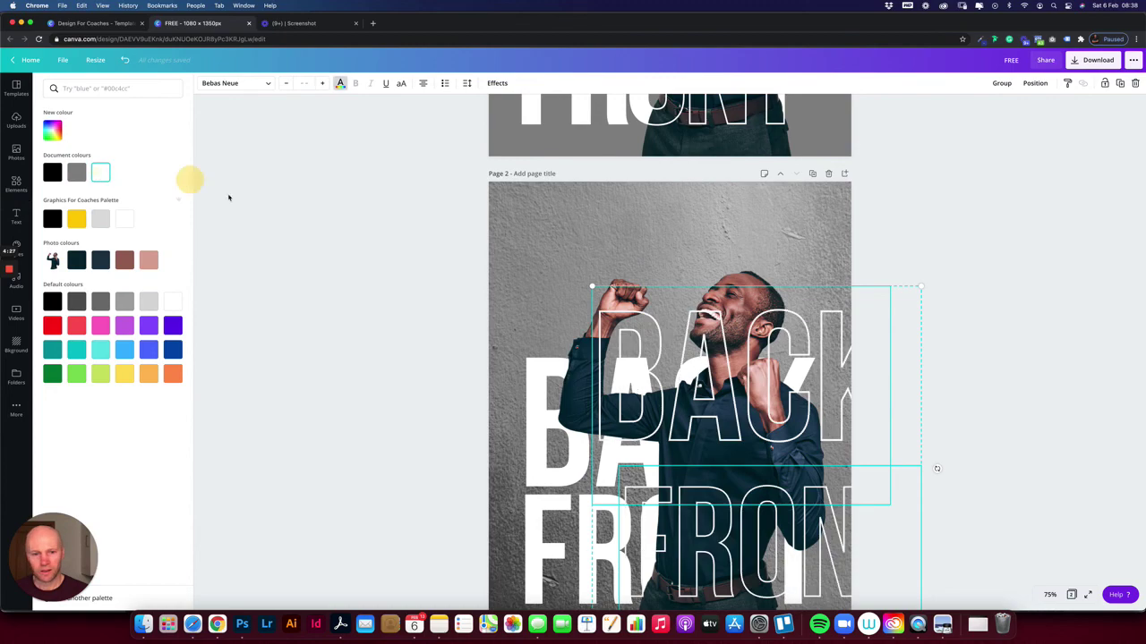
Step: Move the outlined BACK and FRONT headings back exactly over their solid white counterparts
{"action": "left_click_drag", "start_coordinate": [685, 331], "coordinate": [626, 371]}
{"action": "left_click", "coordinate": [923, 323]}
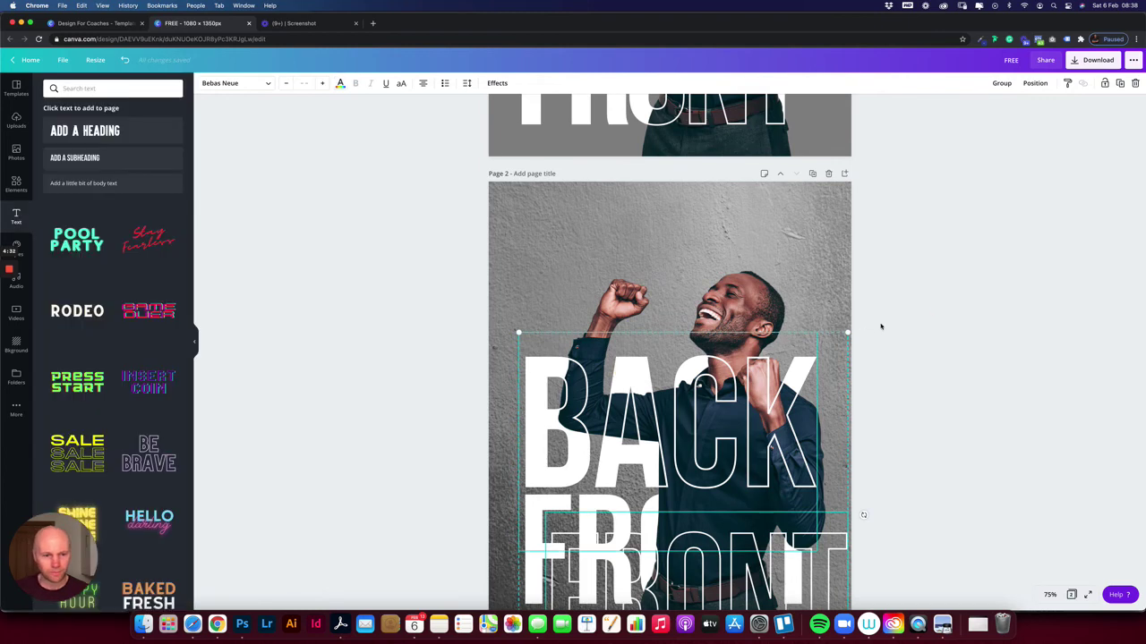
{"action": "left_click", "coordinate": [912, 310]}
{"action": "scroll", "coordinate": [854, 320], "scroll_direction": "down", "scroll_amount": 2}
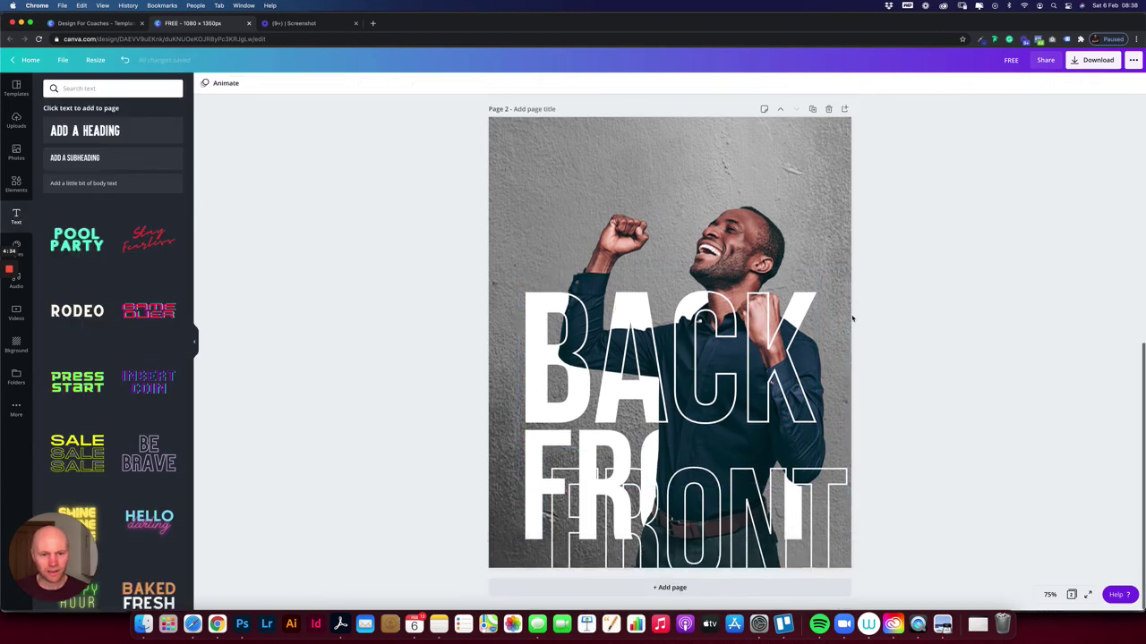
{"action": "left_click_drag", "start_coordinate": [828, 492], "coordinate": [800, 456]}
{"action": "left_click", "coordinate": [989, 397]}
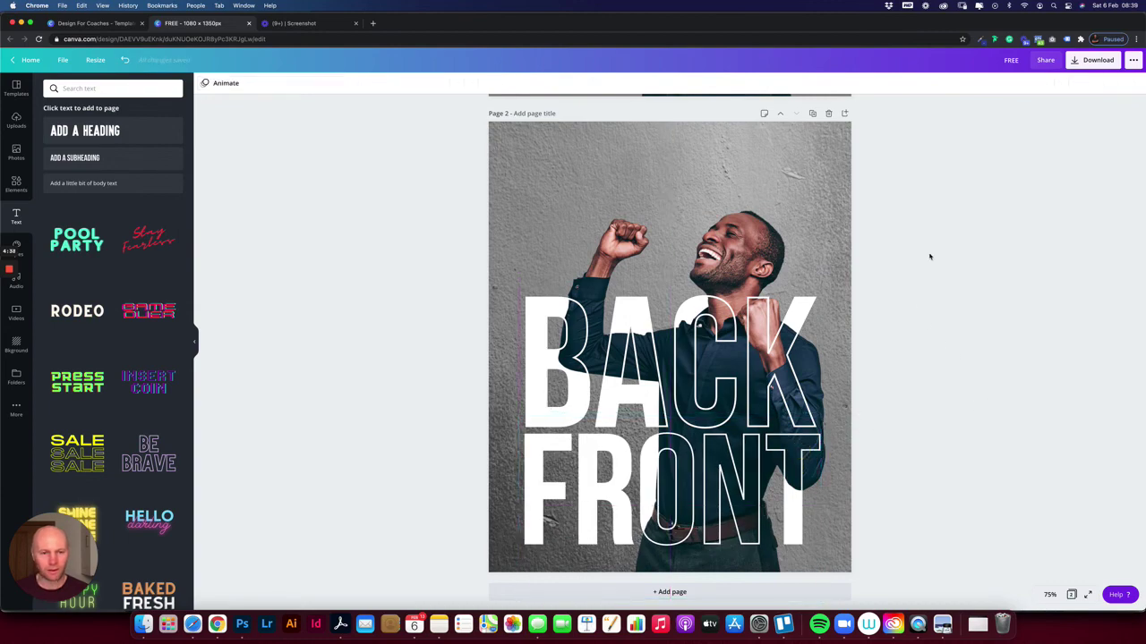
Step: Enlarge the cut-out man slightly towards the upper left and adjust his position behind the outlined text
{"action": "mouse_move", "coordinate": [750, 237]}
{"action": "left_mouse_down"}
{"action": "mouse_move", "coordinate": [639, 223]}
{"action": "mouse_move", "coordinate": [760, 195]}
{"action": "mouse_move", "coordinate": [767, 253]}
{"action": "mouse_move", "coordinate": [749, 234]}
{"action": "mouse_move", "coordinate": [757, 224]}
{"action": "mouse_move", "coordinate": [746, 238]}
{"action": "left_mouse_up"}
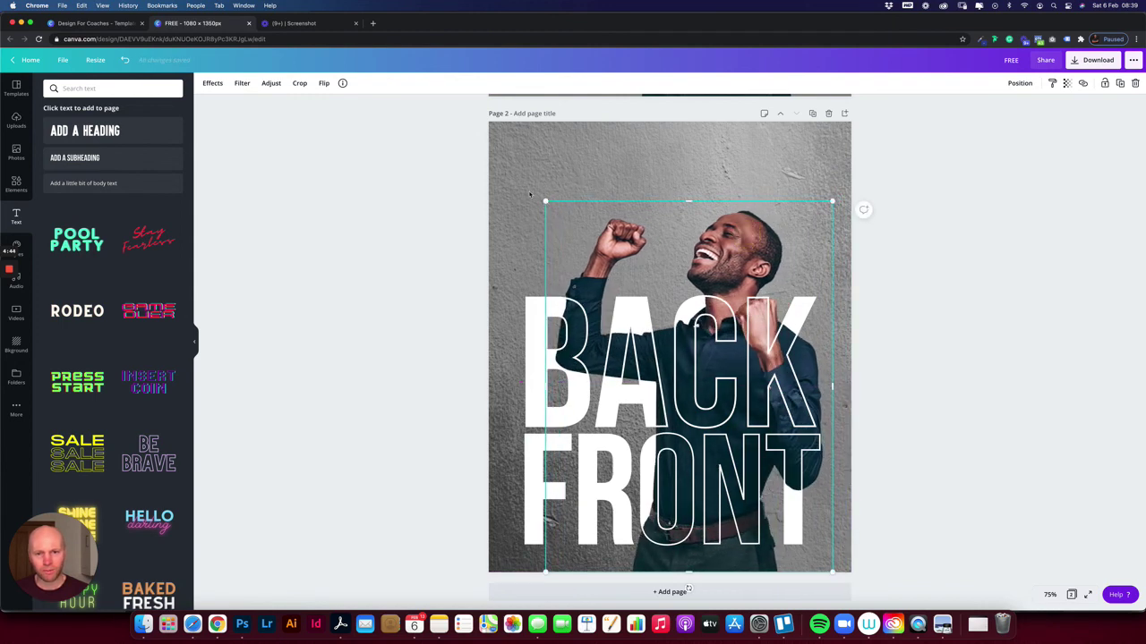
{"action": "left_click_drag", "start_coordinate": [545, 201], "coordinate": [525, 181]}
{"action": "left_click_drag", "start_coordinate": [724, 235], "coordinate": [725, 237]}
{"action": "left_click", "coordinate": [929, 249]}
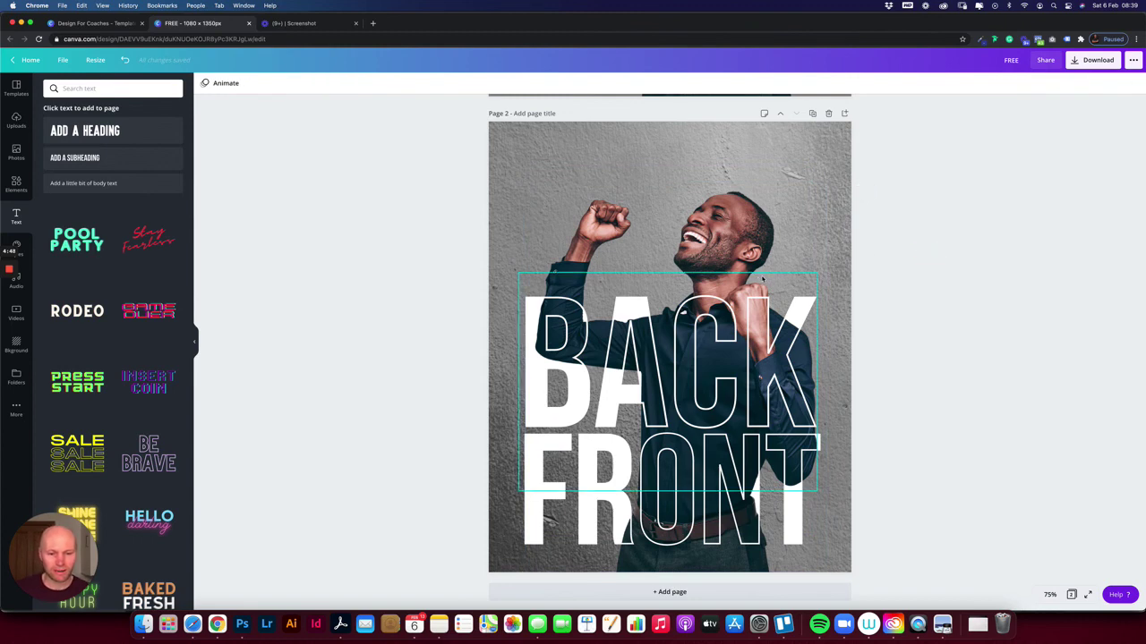